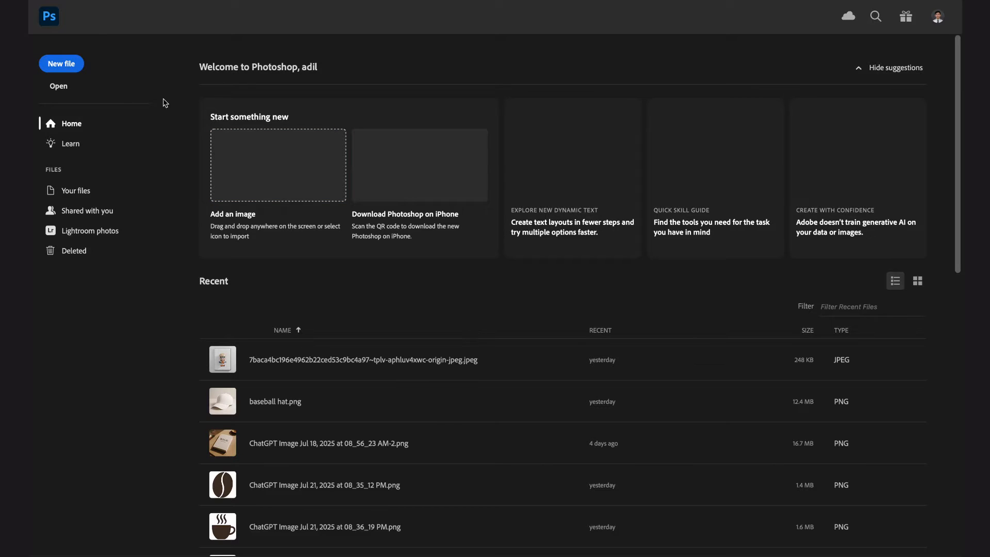
# Create a new 3000 × 3000 px document at 300 pixels/inch.
pyautogui.click(64, 64)
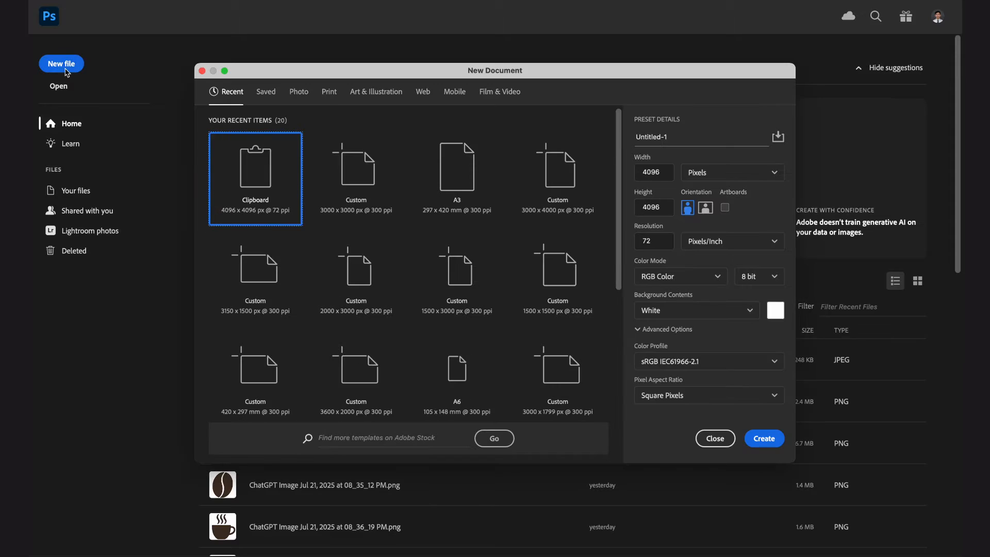
pyautogui.click(652, 167)
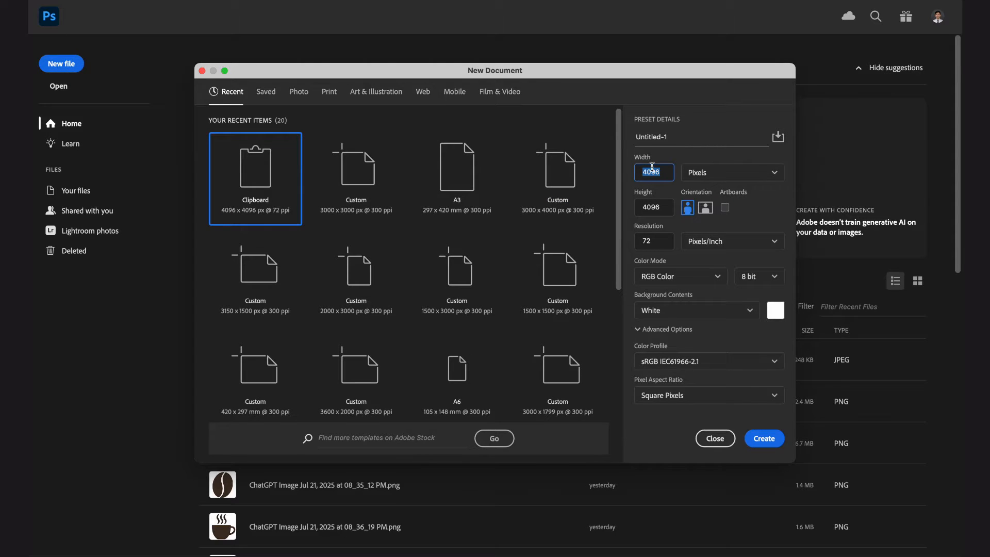
pyautogui.write('3000')
pyautogui.press('Tab')
pyautogui.write('30')
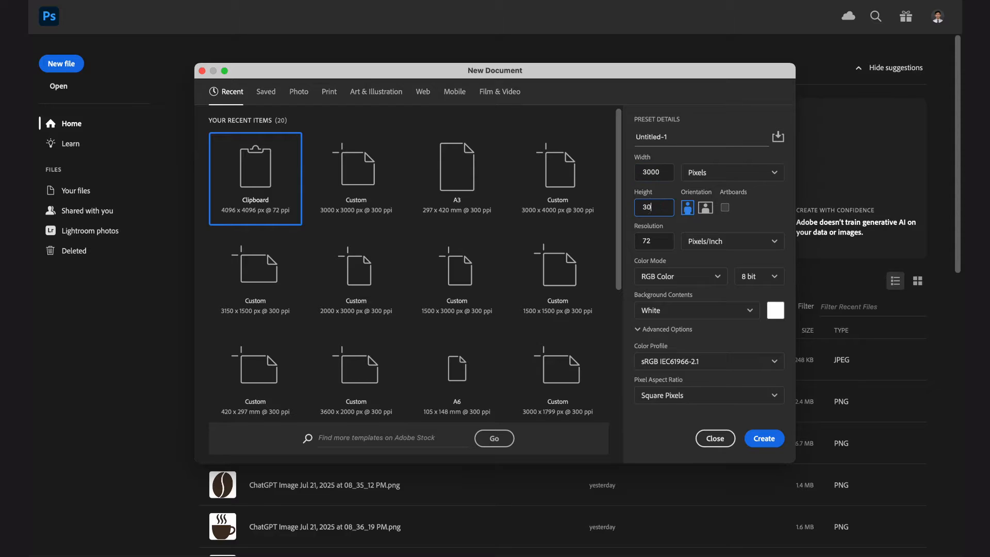
pyautogui.write('00')
pyautogui.press('Tab')
pyautogui.write('300')
pyautogui.click(770, 441)
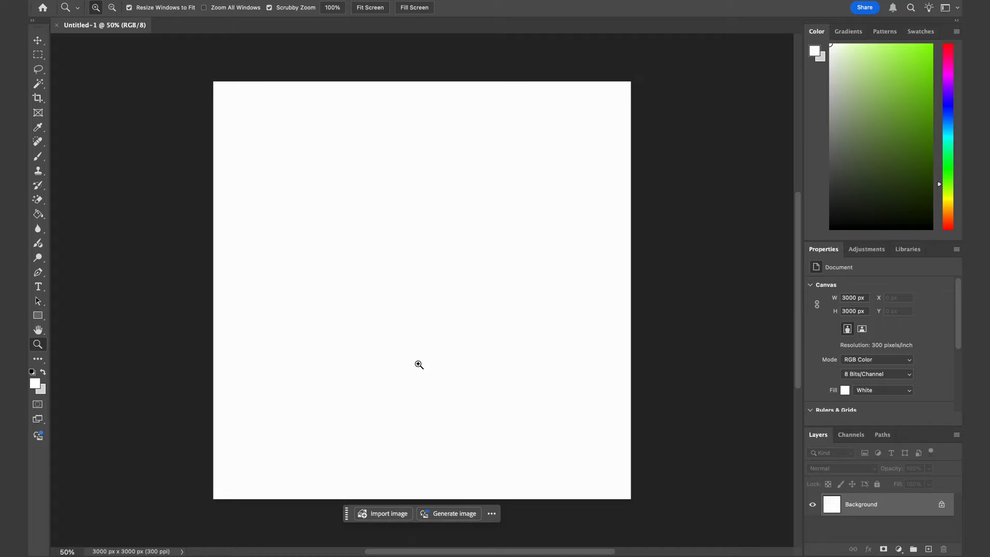
# Place the paper cup photo from the cup mockup folder into the document.
pyautogui.click(256, 539)
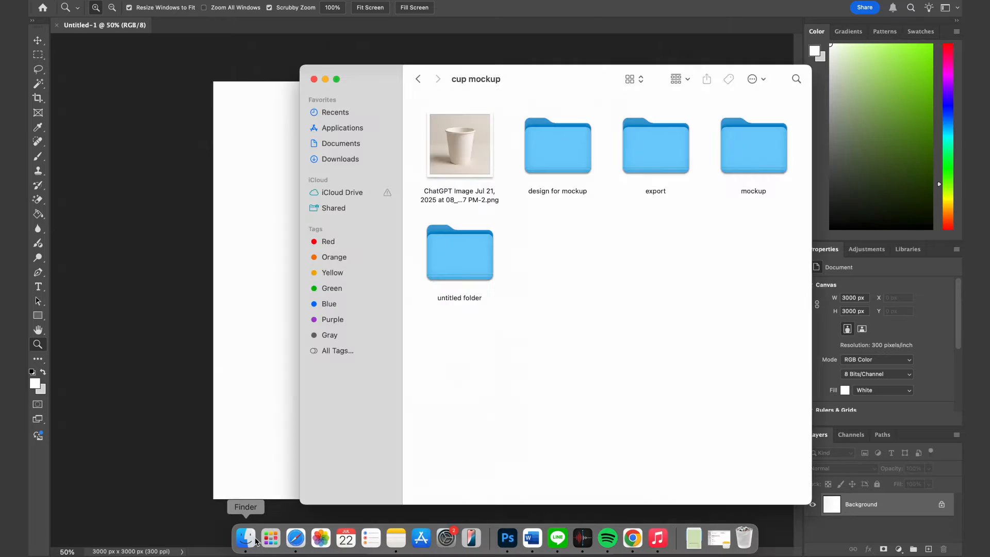
pyautogui.moveTo(550, 84); pyautogui.dragTo(837, 106)
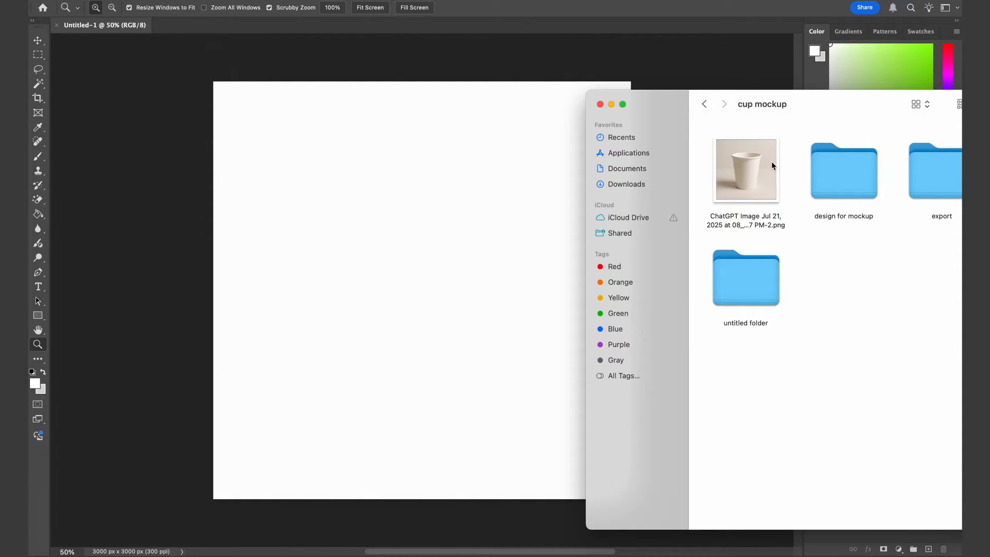
pyautogui.moveTo(771, 162); pyautogui.dragTo(418, 199)
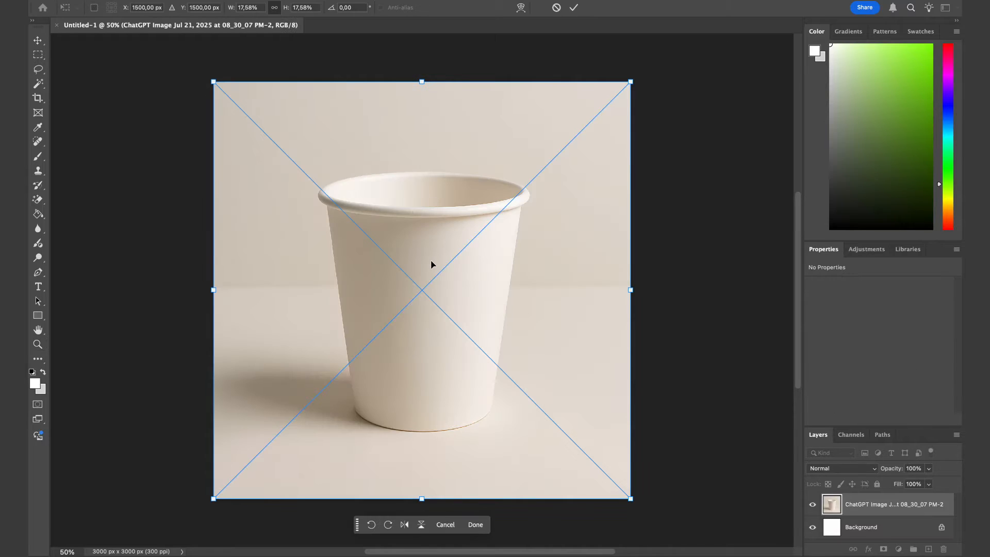
pyautogui.press('Return')
# Draw a white rectangle over the cup and set its size to 2000 × 2000 px.
pyautogui.press('z')
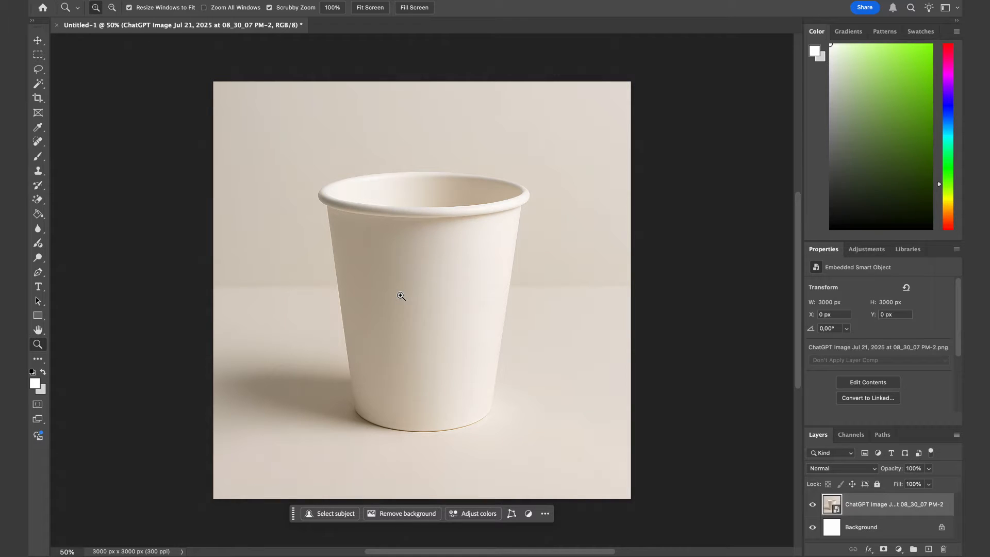
pyautogui.click(38, 316)
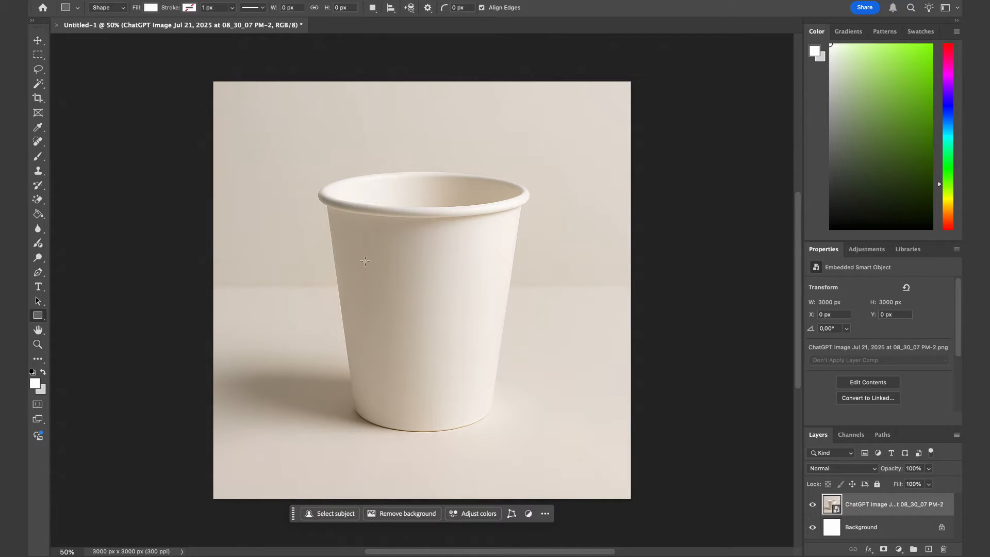
pyautogui.moveTo(324, 198); pyautogui.dragTo(510, 337)
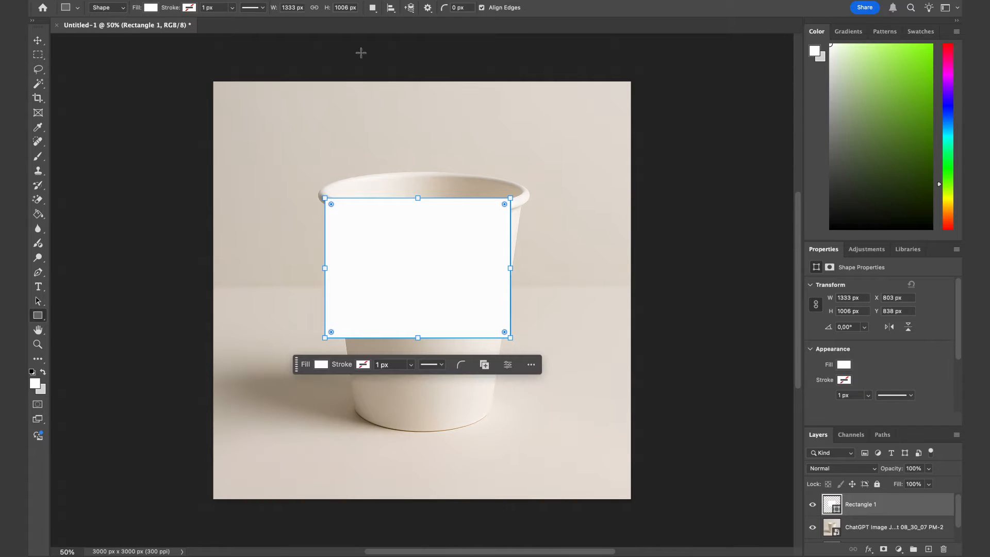
pyautogui.click(292, 7)
pyautogui.write('2000')
pyautogui.click(342, 8)
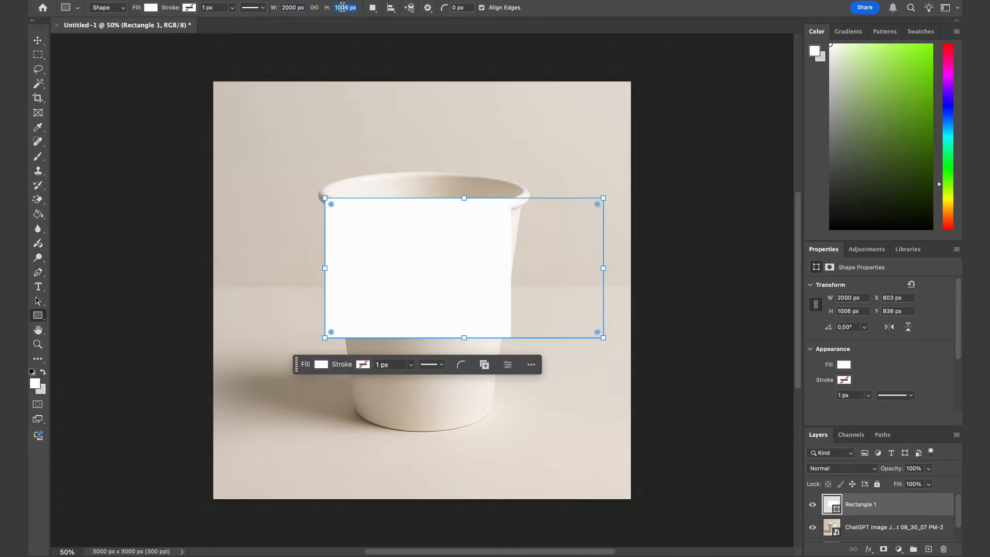
pyautogui.write('2000')
pyautogui.press('Return')
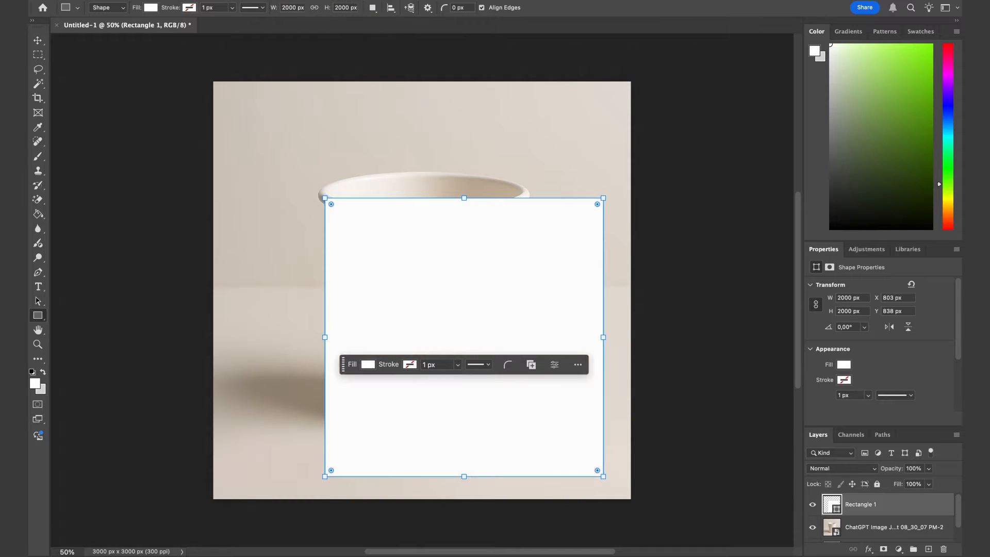
# Move the rectangle up to sit centred over the cup.
pyautogui.click(502, 339)
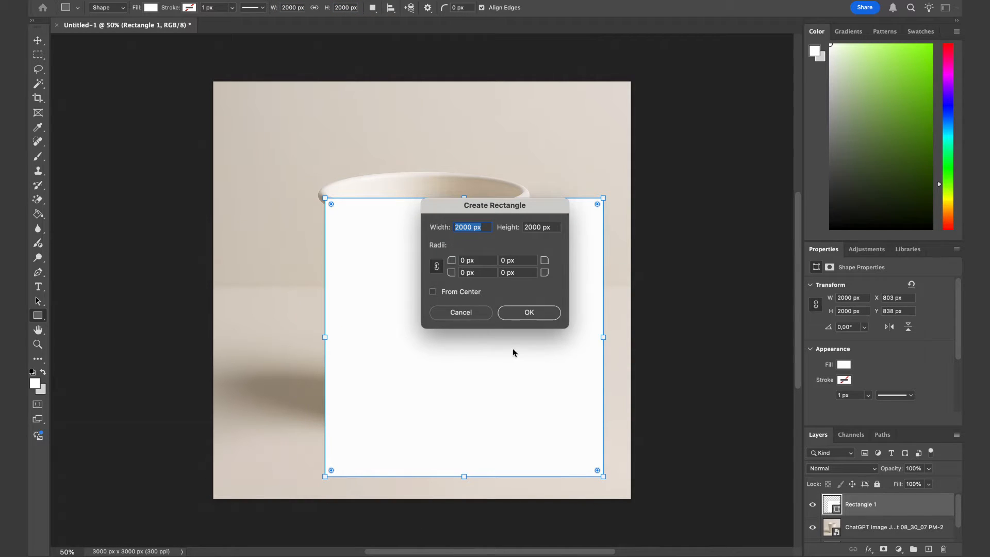
pyautogui.click(484, 311)
pyautogui.press('v')
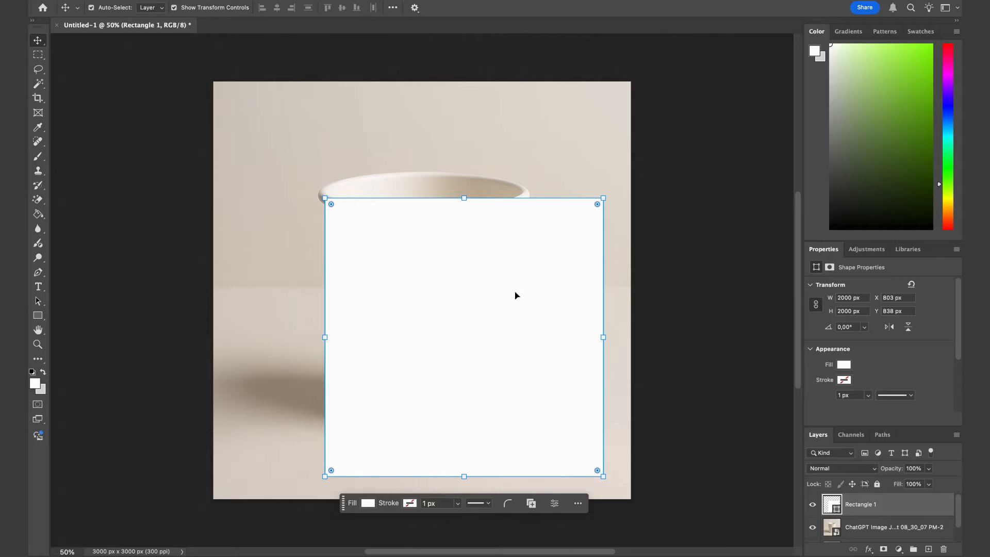
pyautogui.moveTo(502, 305); pyautogui.dragTo(461, 262)
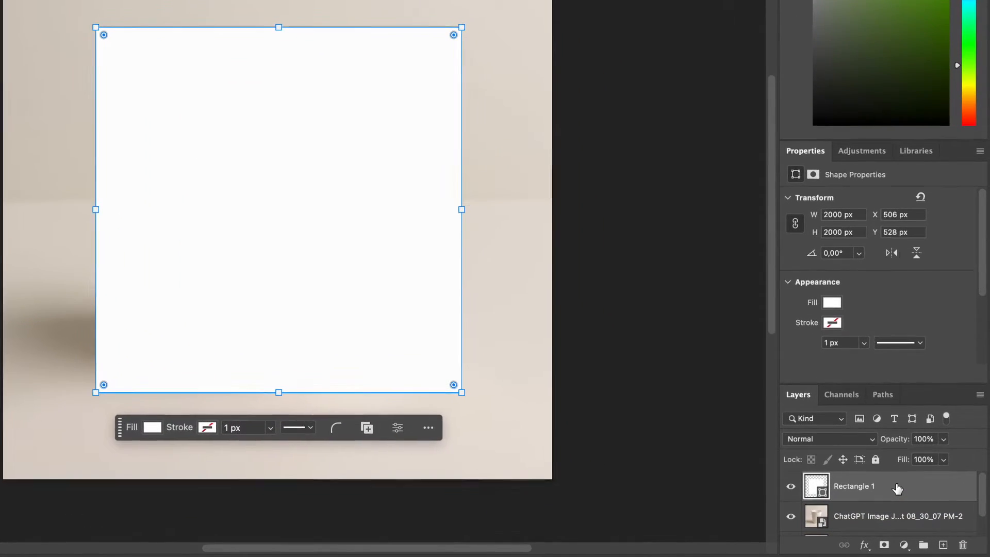
# Convert the rectangle layer to a smart object and nudge it slightly downward.
pyautogui.rightClick(897, 488)
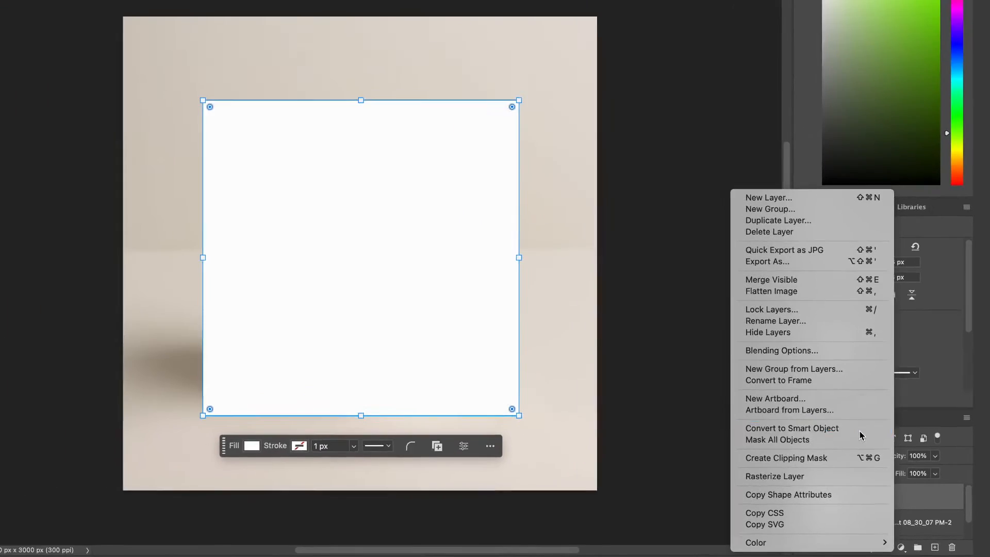
pyautogui.click(856, 408)
pyautogui.moveTo(507, 300); pyautogui.dragTo(504, 307)
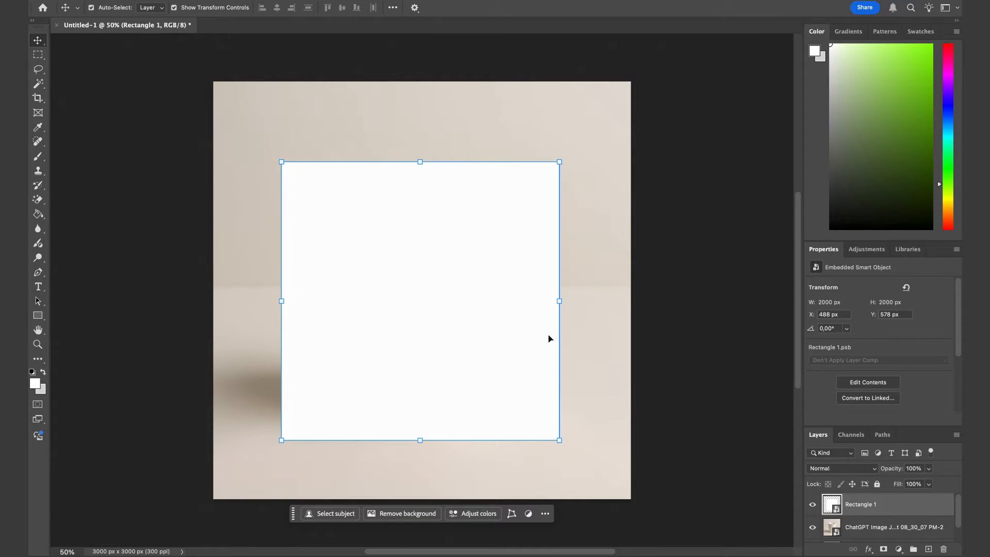
# Set the rectangle layer's opacity to 50%.
pyautogui.click(940, 529)
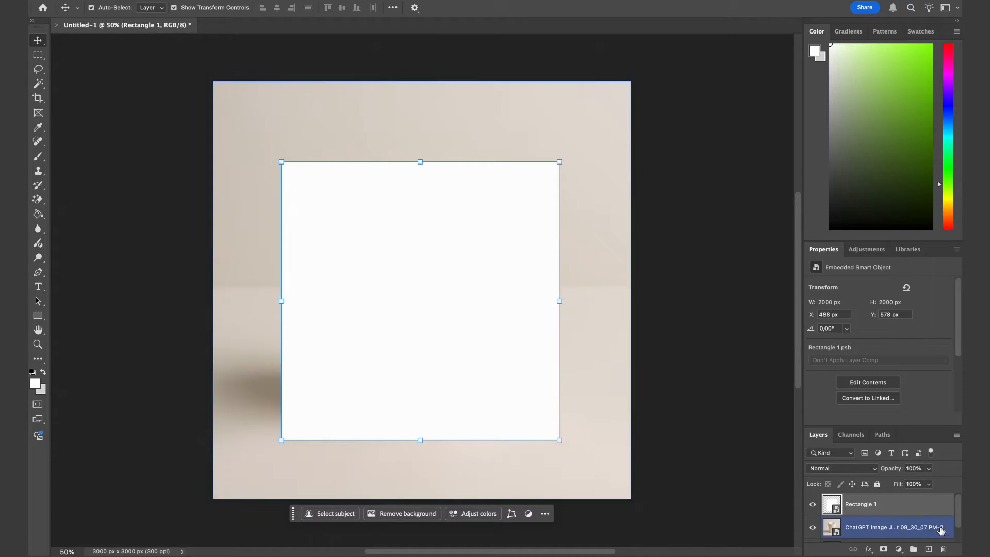
pyautogui.click(915, 468)
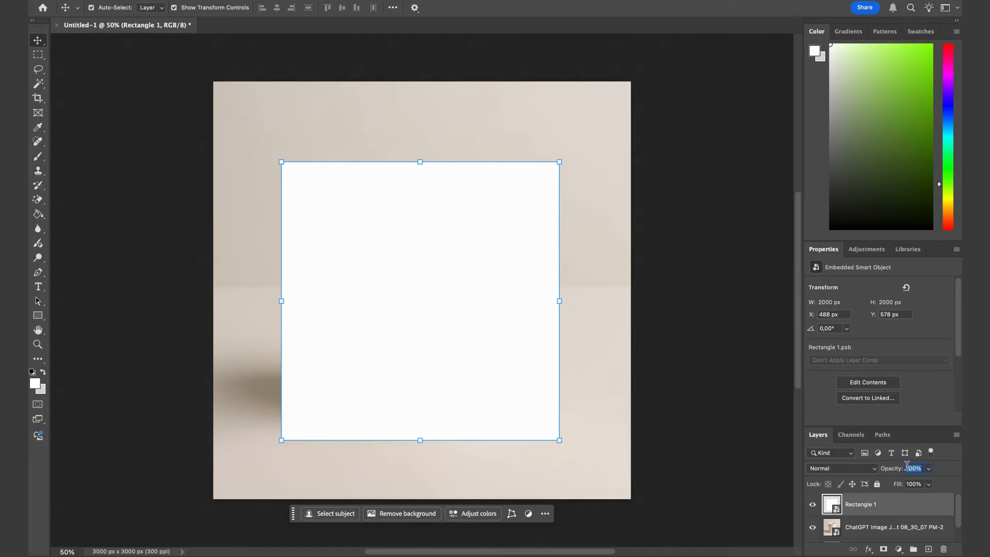
pyautogui.write('50')
pyautogui.press('Return')
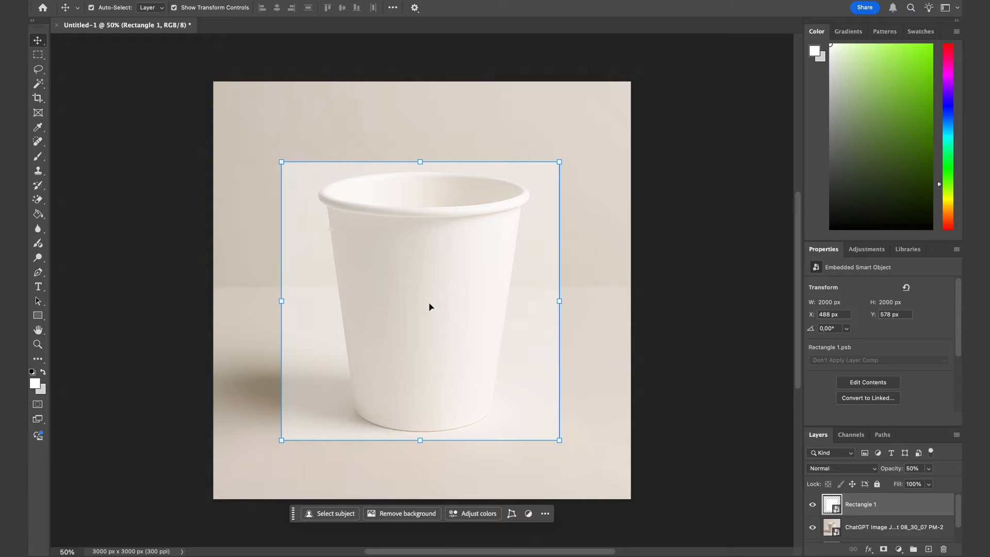
# Scale the rectangle down to about 42% and position it on the front of the cup.
pyautogui.hotkey('ctrl', 't')
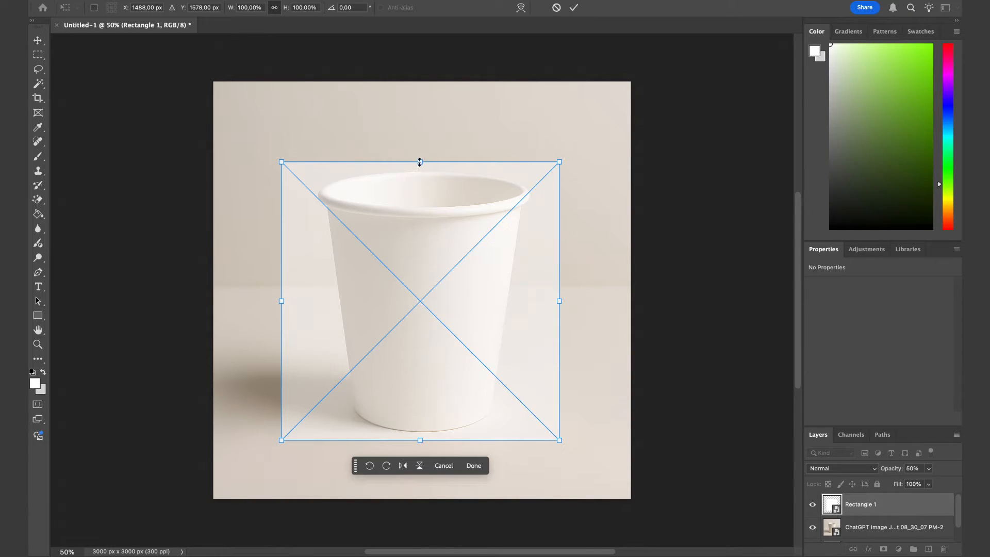
pyautogui.moveTo(420, 162); pyautogui.dragTo(403, 307)
pyautogui.moveTo(420, 375); pyautogui.dragTo(424, 321)
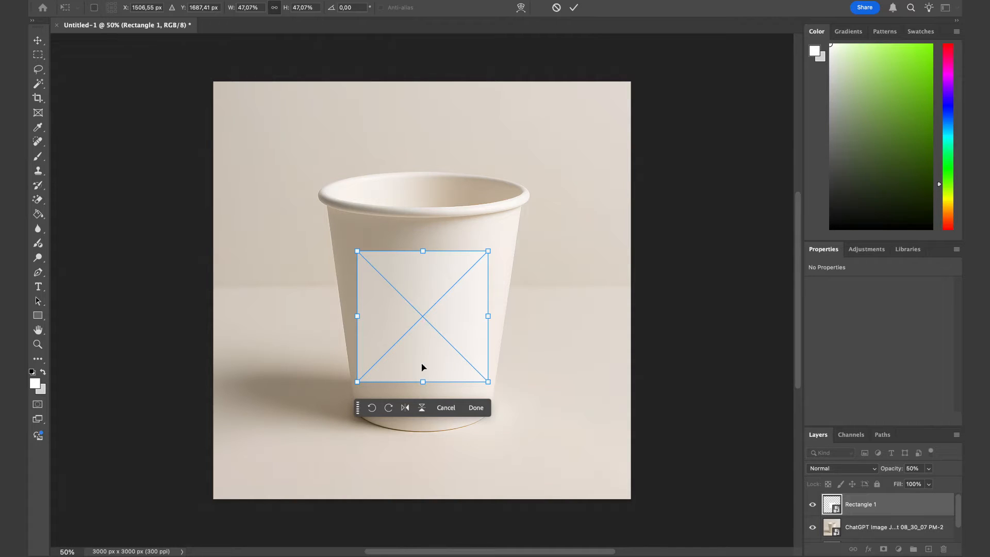
pyautogui.moveTo(422, 382); pyautogui.dragTo(425, 369)
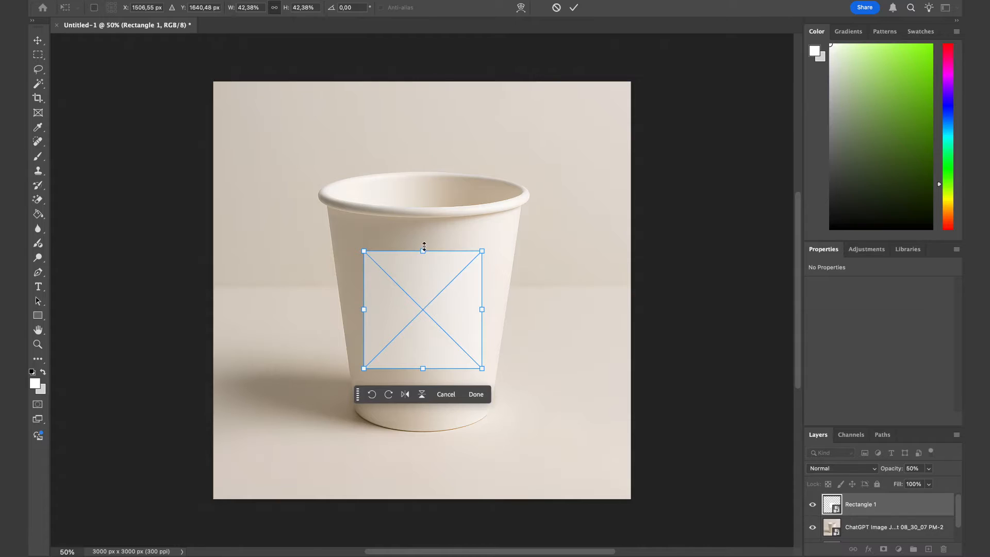
pyautogui.moveTo(424, 246); pyautogui.dragTo(424, 250)
pyautogui.press('Return')
# Distort the rectangle so its top corners spread wider, following the cup's taper.
pyautogui.press('z')
pyautogui.moveTo(419, 297); pyautogui.dragTo(433, 297)
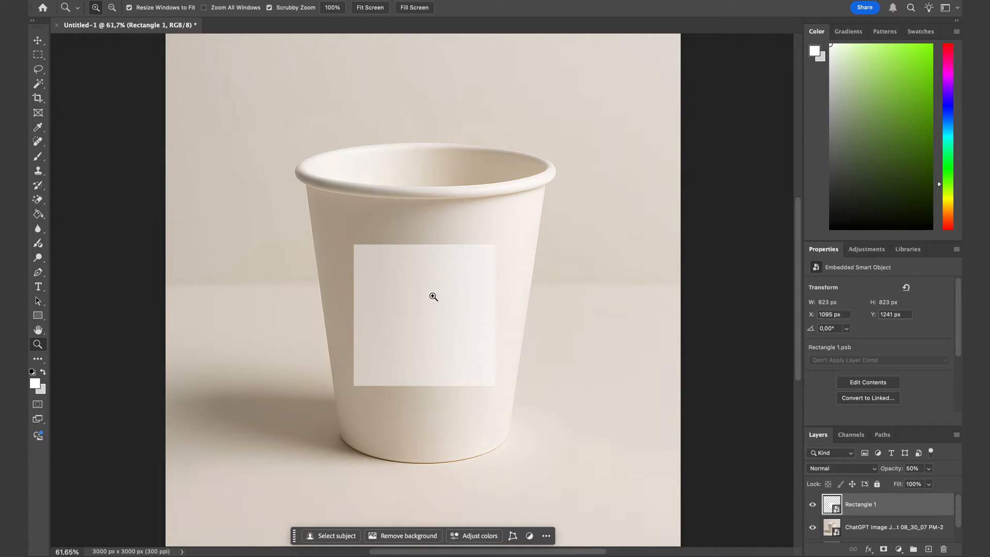
pyautogui.hotkey('ctrl', 't')
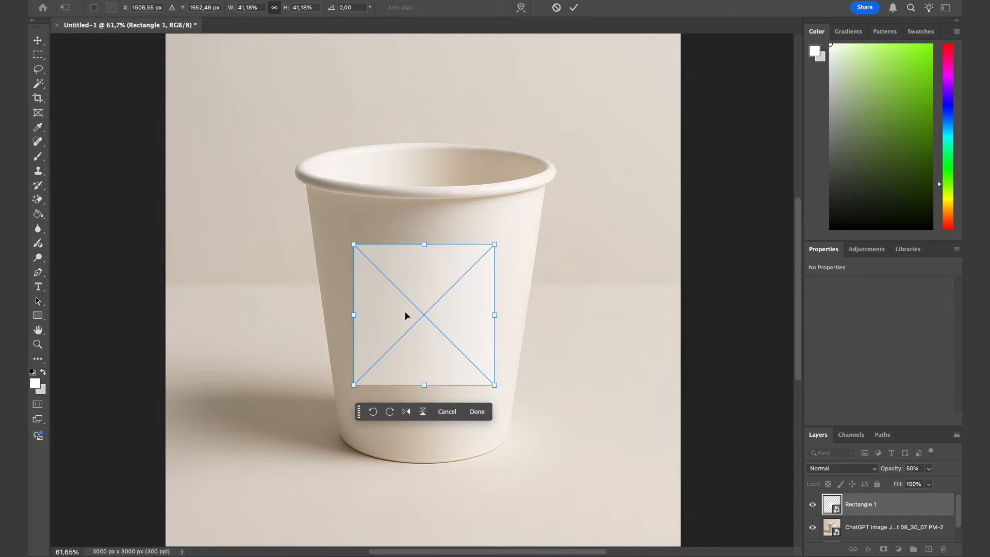
pyautogui.rightClick(435, 320)
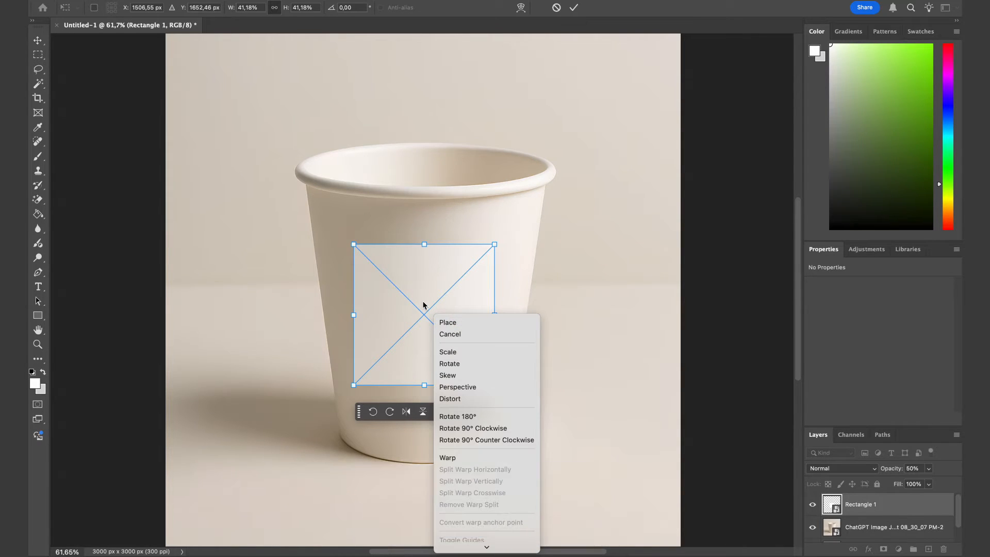
pyautogui.click(466, 399)
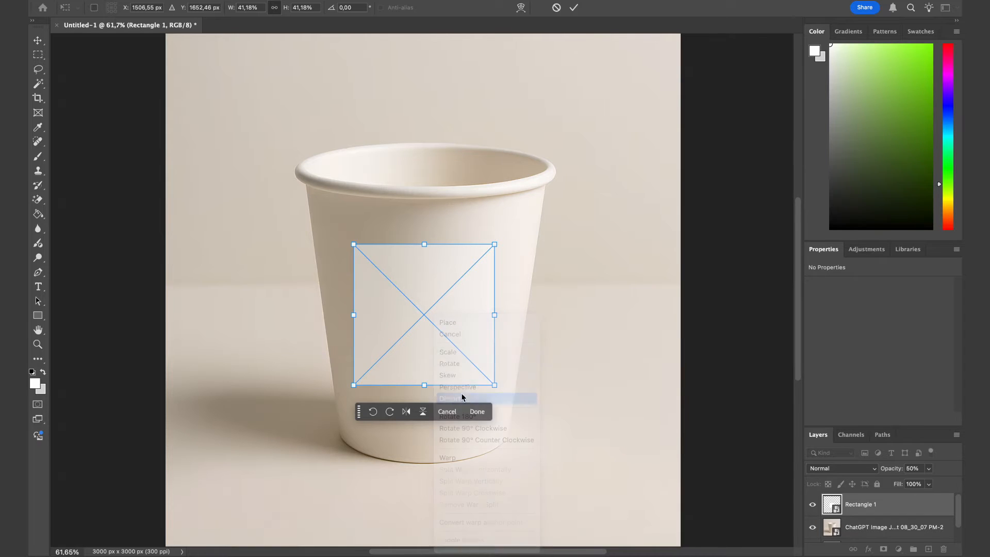
pyautogui.moveTo(354, 243); pyautogui.dragTo(348, 245)
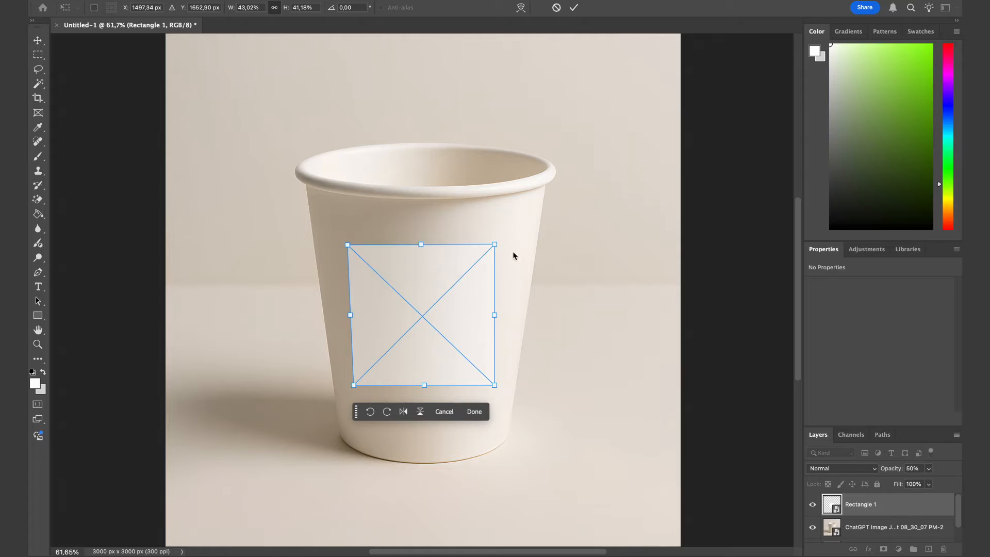
pyautogui.moveTo(495, 246); pyautogui.dragTo(505, 244)
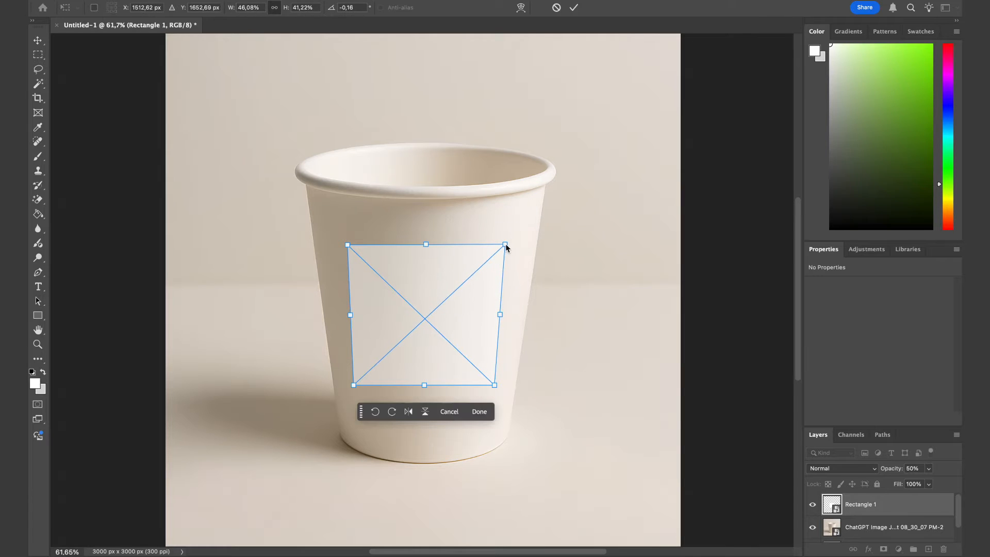
pyautogui.moveTo(495, 386); pyautogui.dragTo(491, 385)
pyautogui.moveTo(354, 385); pyautogui.dragTo(355, 386)
pyautogui.moveTo(490, 386); pyautogui.dragTo(494, 385)
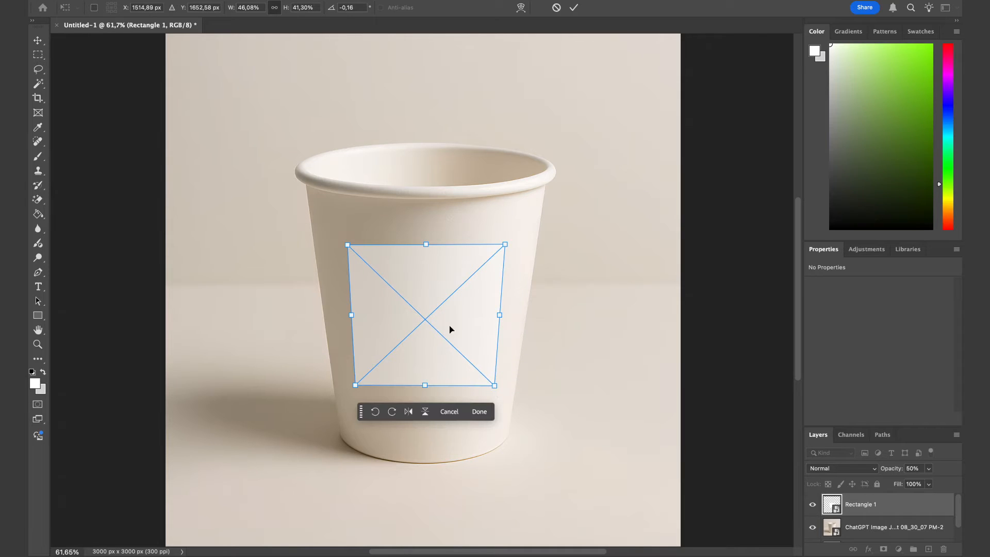
# Warp the rectangle so its top and bottom edges curve downward with the cup's round shape.
pyautogui.rightClick(407, 292)
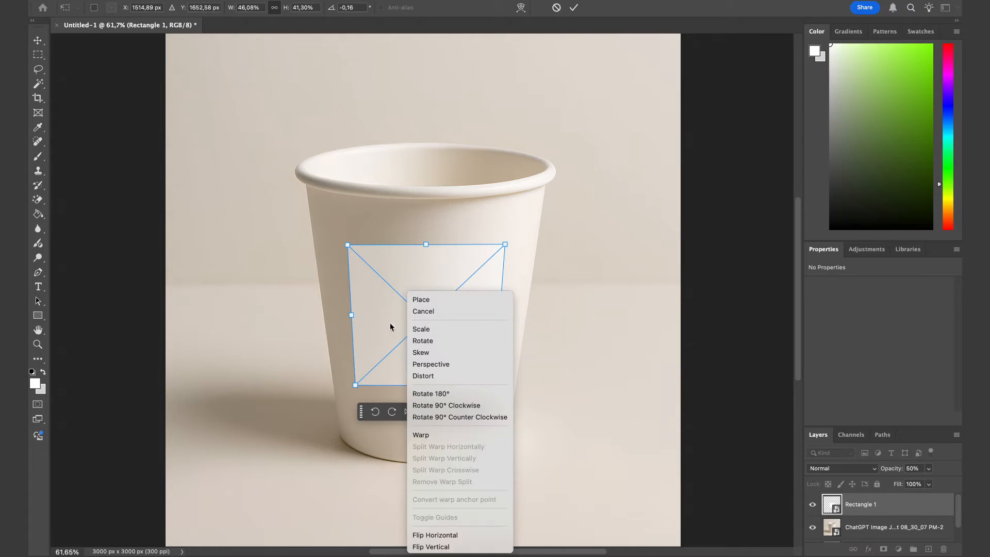
pyautogui.click(455, 437)
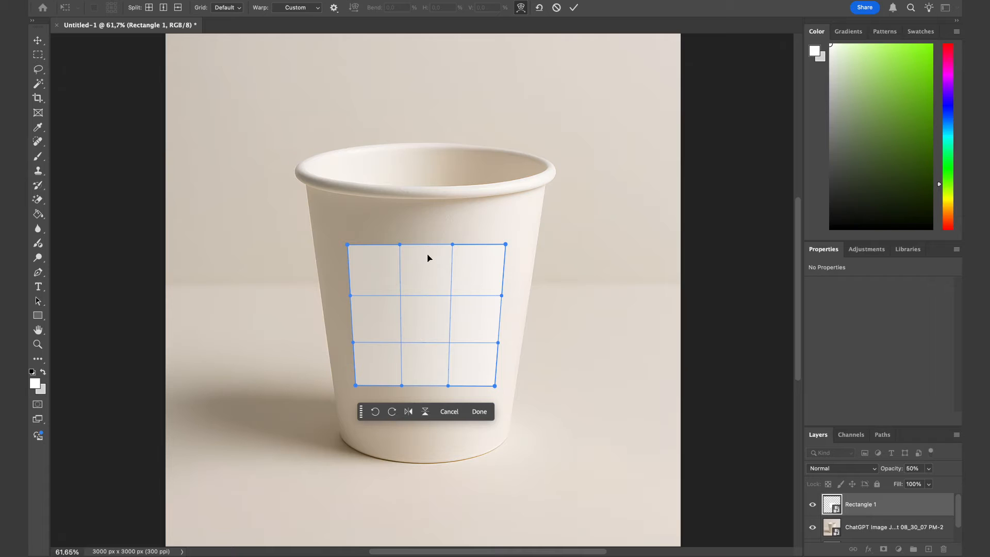
pyautogui.moveTo(427, 255); pyautogui.dragTo(426, 261)
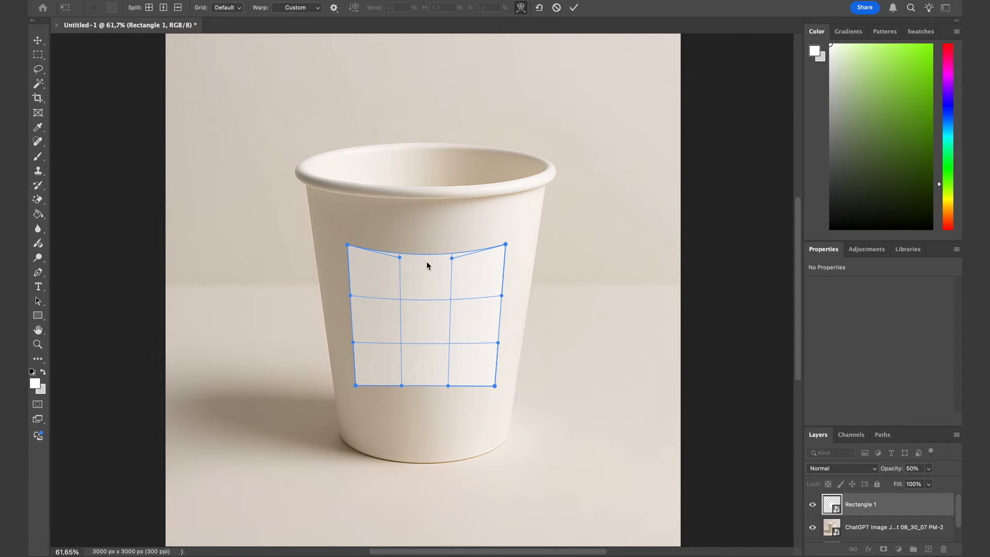
pyautogui.moveTo(424, 369); pyautogui.dragTo(423, 379)
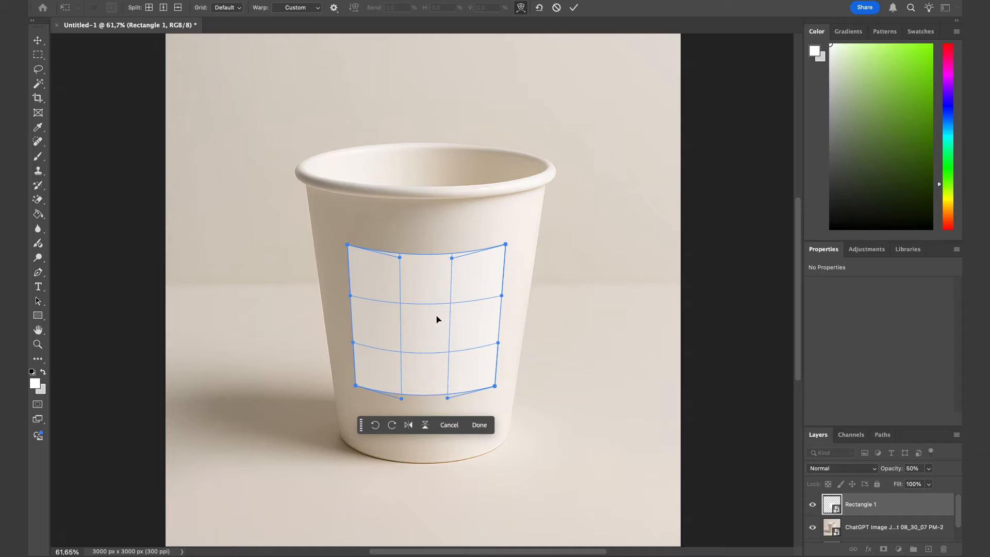
pyautogui.moveTo(427, 282); pyautogui.dragTo(411, 296)
pyautogui.press('Return')
# Re-warp the label rectangle, nudging its top and bottom curves to sit more closely on the cup.
pyautogui.press('z')
pyautogui.moveTo(405, 331); pyautogui.dragTo(420, 328)
pyautogui.moveTo(420, 283); pyautogui.dragTo(431, 283)
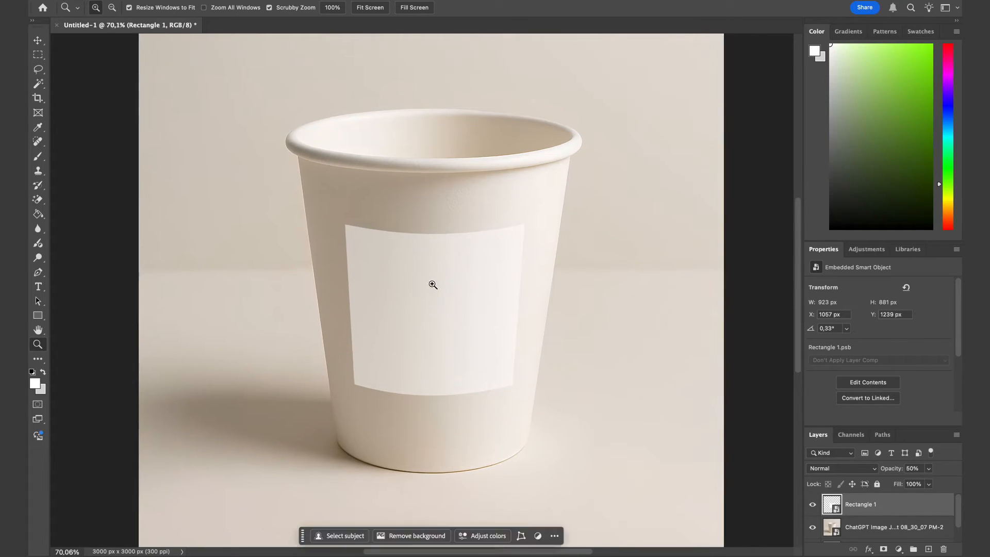
pyautogui.hotkey('ctrl', 't')
pyautogui.rightClick(431, 283)
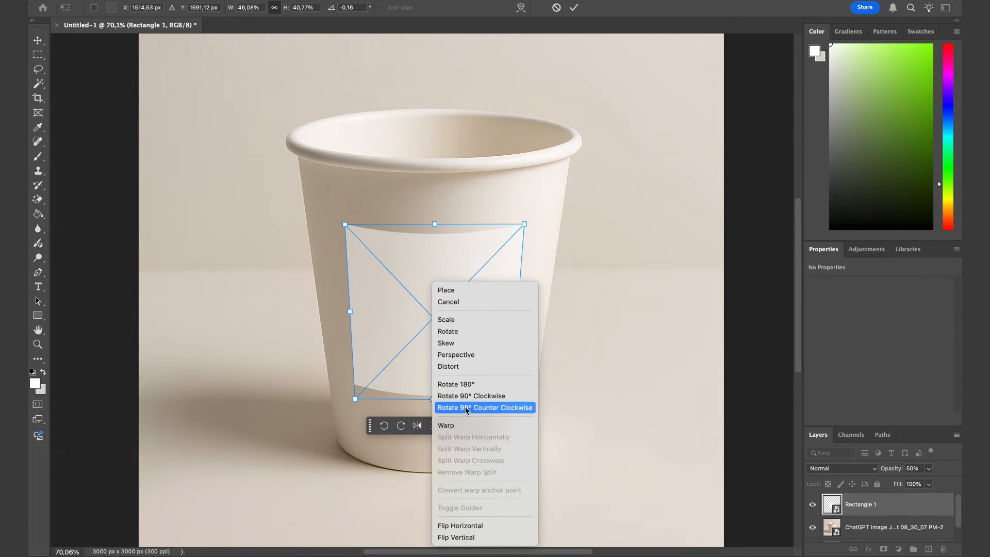
pyautogui.click(468, 422)
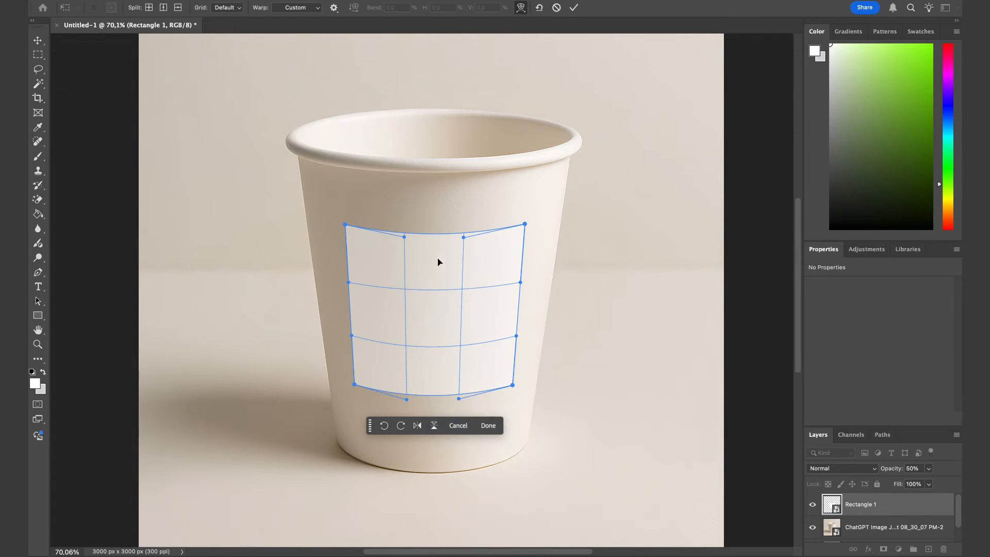
pyautogui.moveTo(438, 258); pyautogui.dragTo(438, 256)
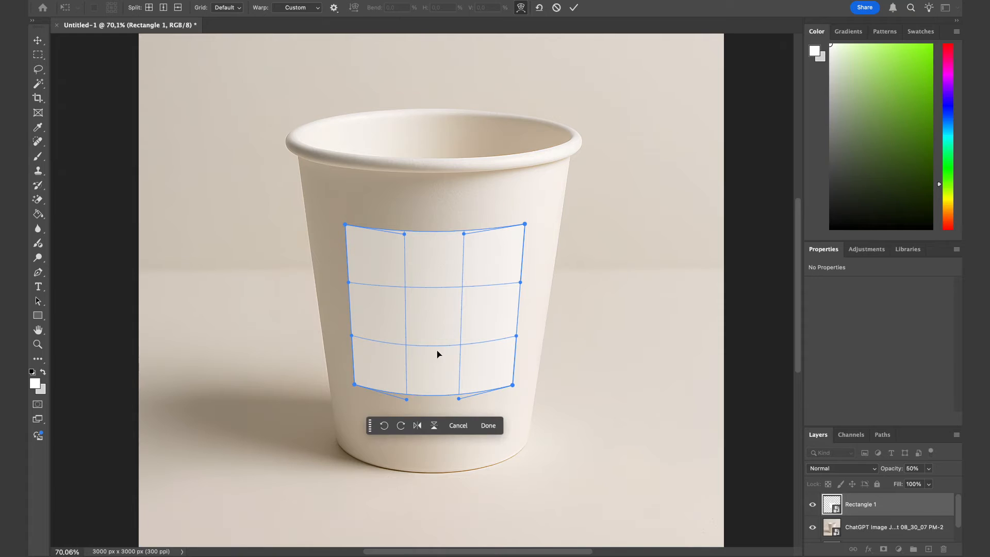
pyautogui.moveTo(433, 385); pyautogui.dragTo(433, 384)
pyautogui.press('Return')
# Create a new layer above the rectangle and name it shadows.
pyautogui.press('z')
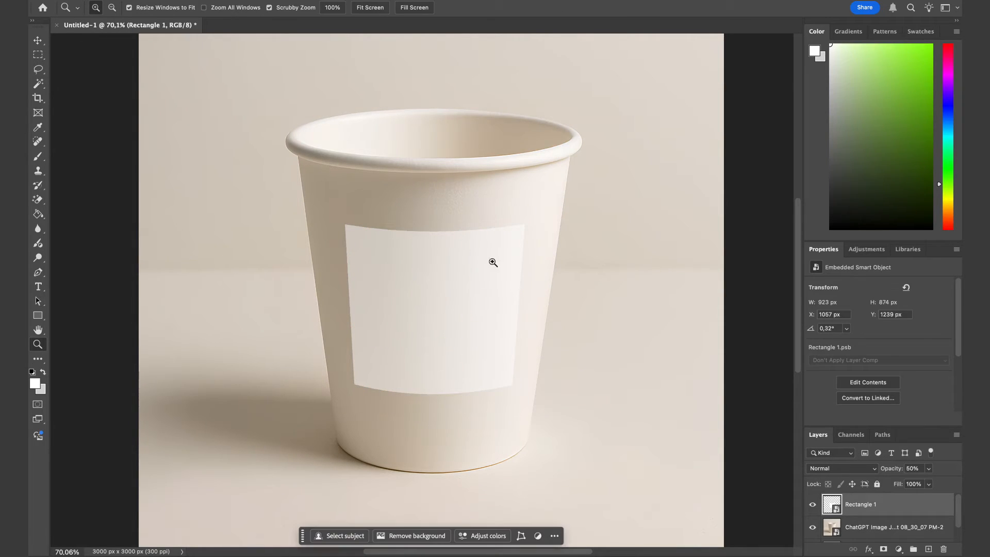
pyautogui.moveTo(498, 249)
pyautogui.mouseDown()
pyautogui.moveTo(462, 261)
pyautogui.moveTo(495, 258)
pyautogui.mouseUp()
pyautogui.moveTo(519, 294); pyautogui.dragTo(504, 297)
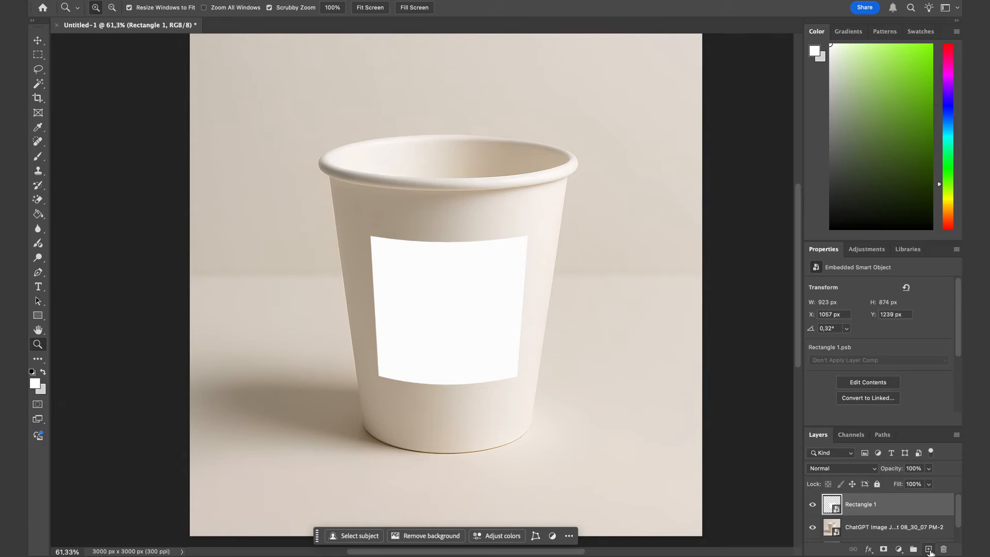
pyautogui.hotkey('ctrl', 'shift', 'n')
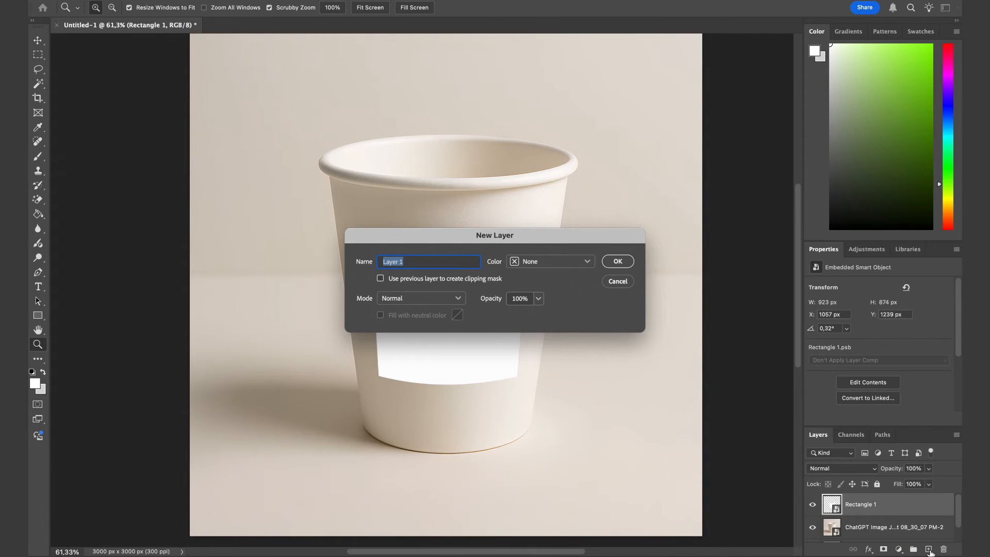
pyautogui.press('Return')
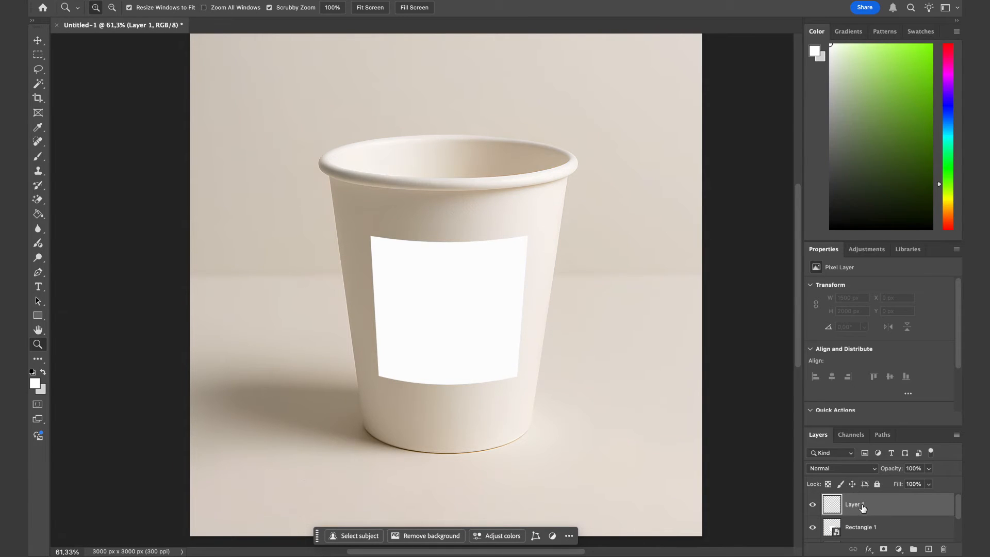
pyautogui.write('shadows')
pyautogui.press('Return')
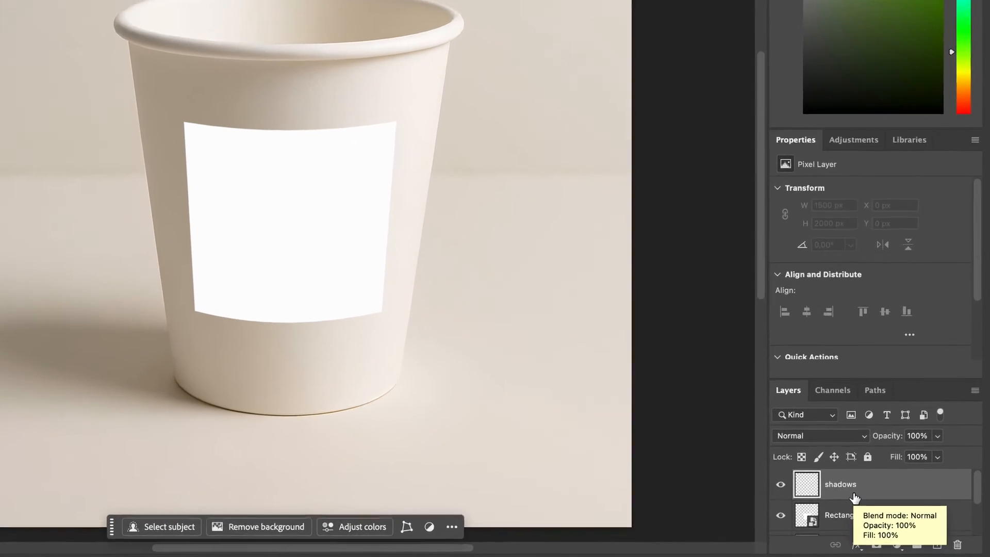
# Clip the shadows layer to the rectangle layer below it as a clipping mask.
pyautogui.press('alt')
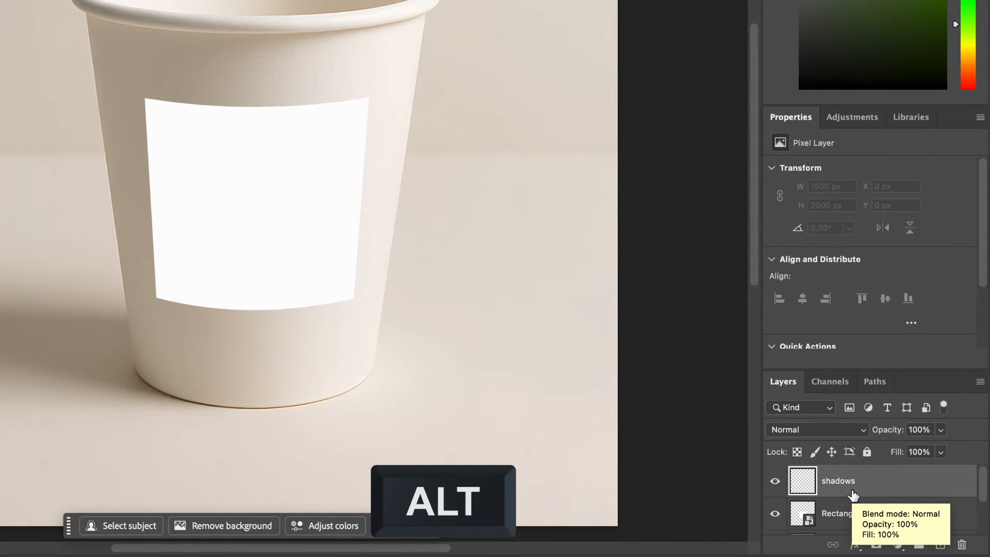
pyautogui.moveTo(853, 495)
pyautogui.mouseDown()
pyautogui.moveTo(866, 494)
pyautogui.moveTo(855, 496)
pyautogui.mouseUp()
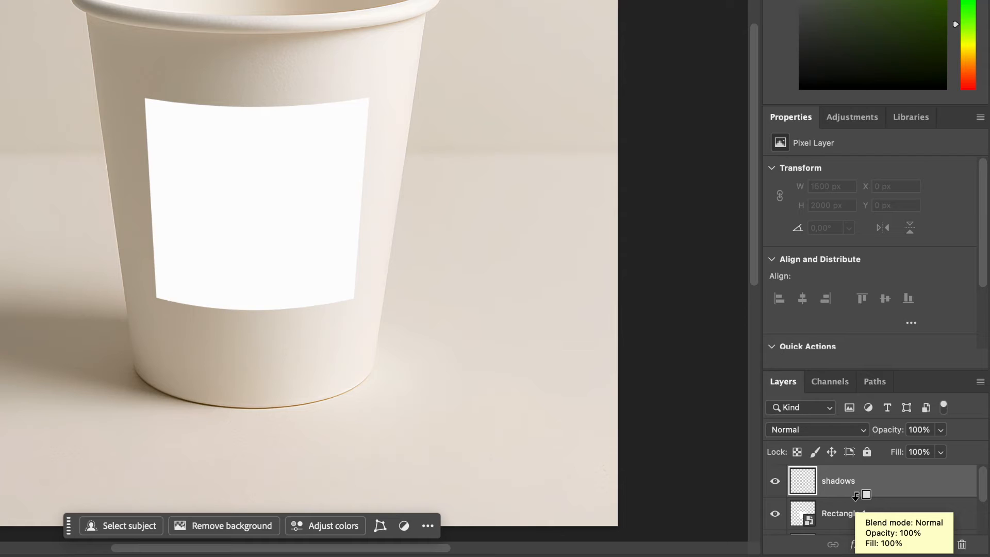
pyautogui.moveTo(856, 496); pyautogui.dragTo(855, 496)
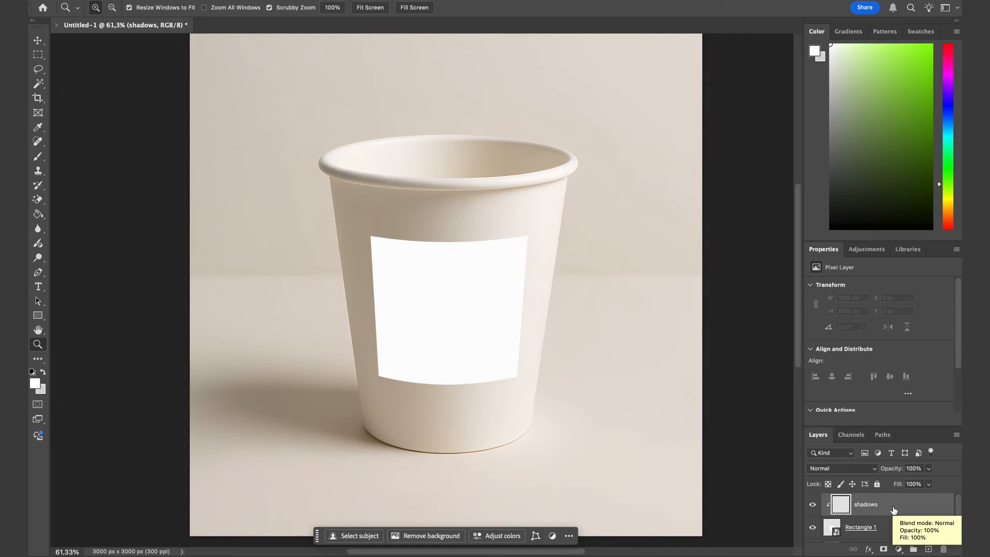
# Set the shadows layer's blend mode to Multiply and pick a light grey foreground colour.
pyautogui.click(847, 469)
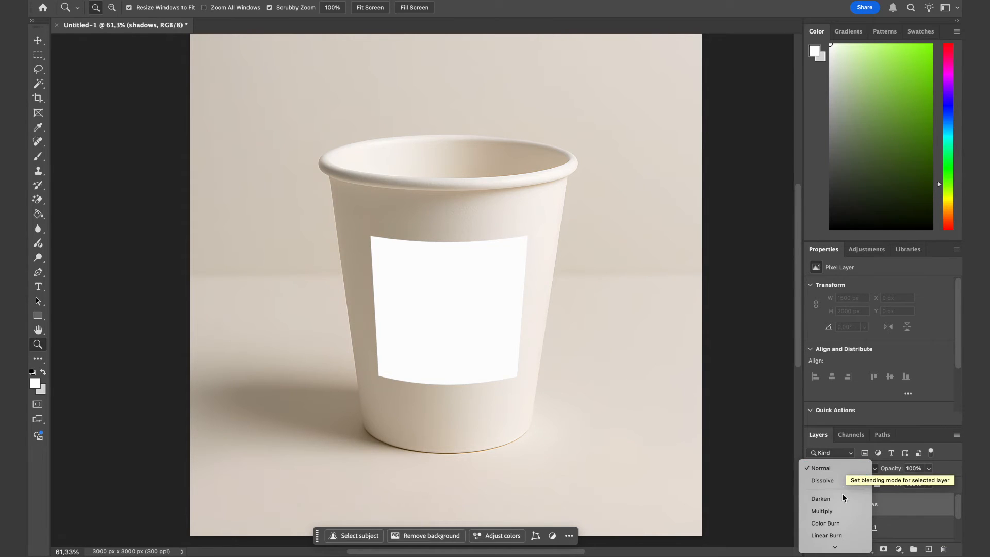
pyautogui.click(840, 512)
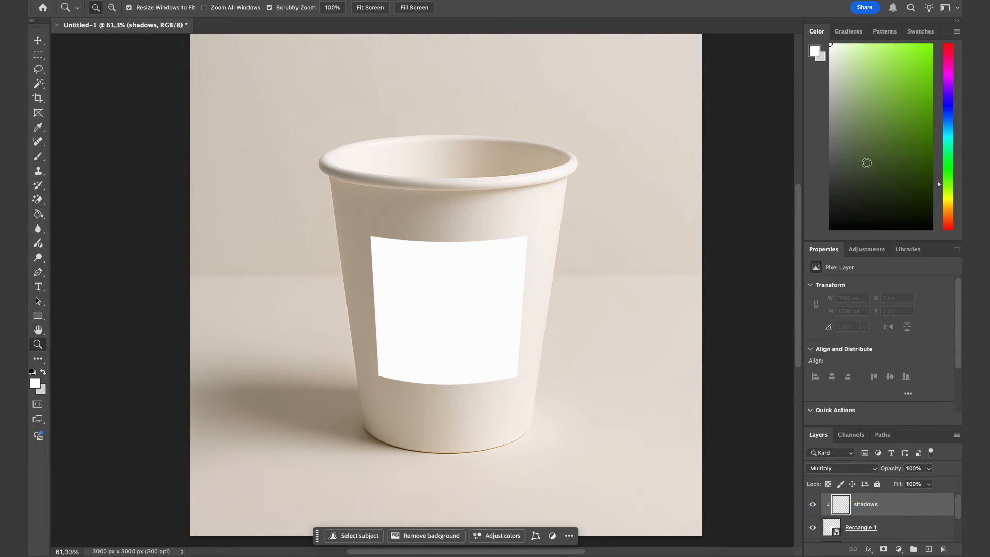
pyautogui.click(832, 72)
pyautogui.click(830, 88)
# Select the Brush tool with the Soft Round tip, 500 px size, 0% hardness and 50% opacity.
pyautogui.click(37, 160)
pyautogui.rightClick(36, 163)
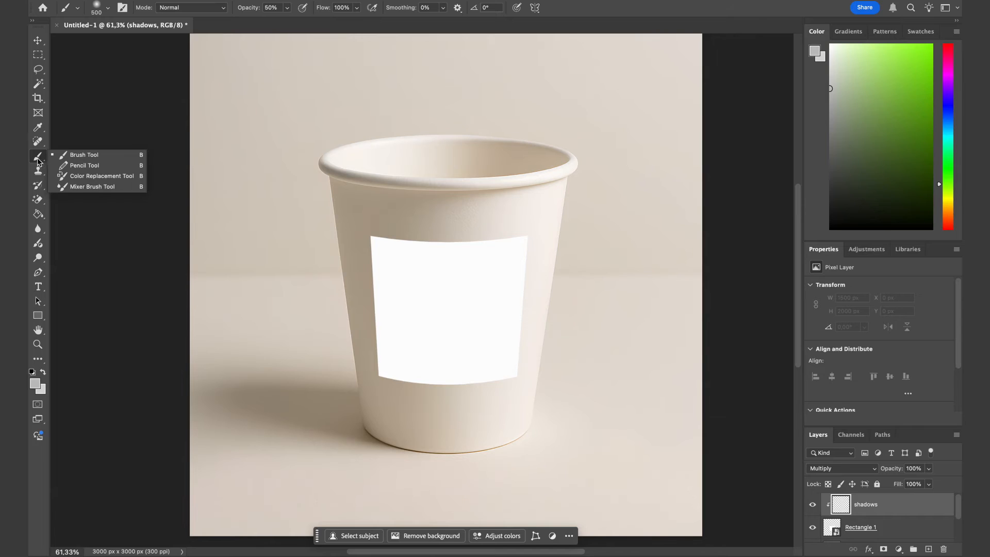
pyautogui.click(70, 157)
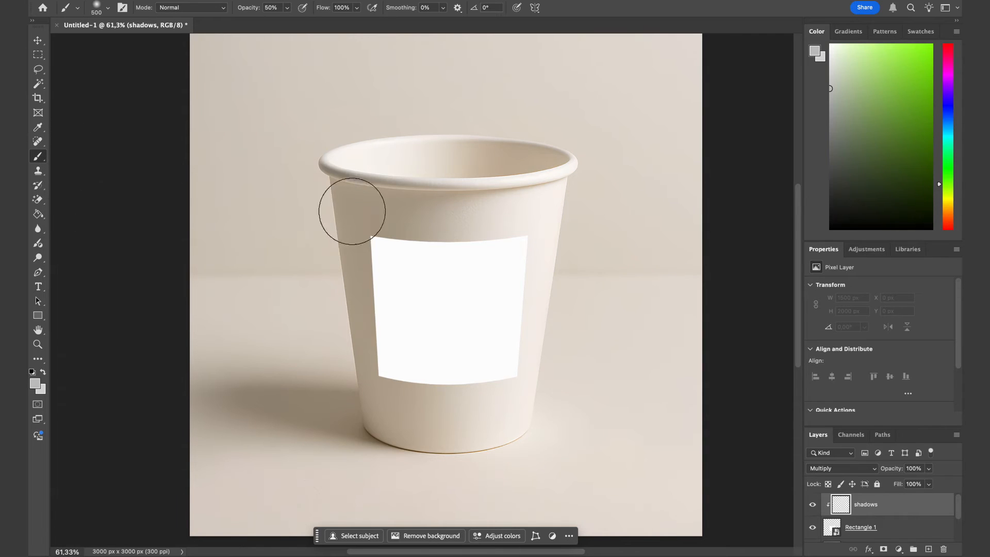
pyautogui.rightClick(440, 229)
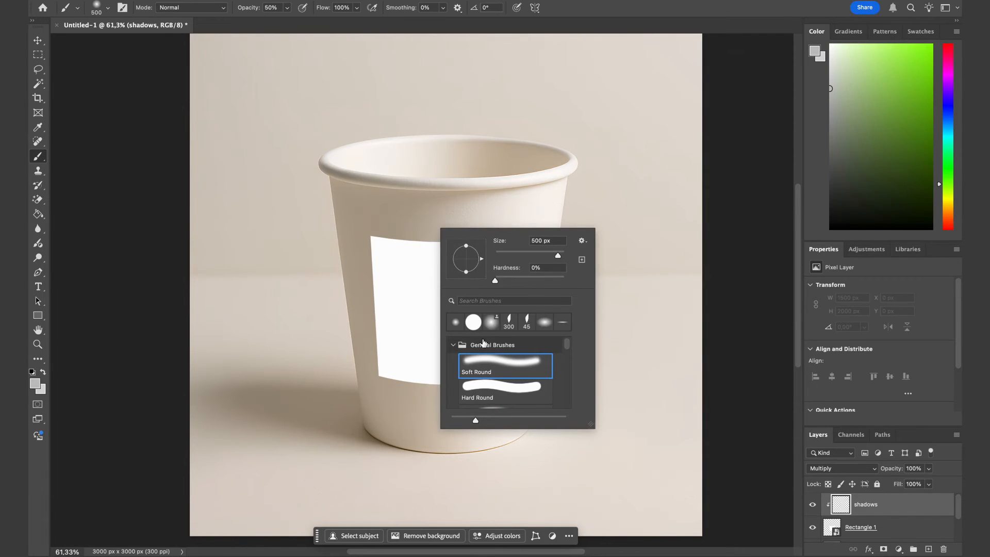
pyautogui.click(498, 368)
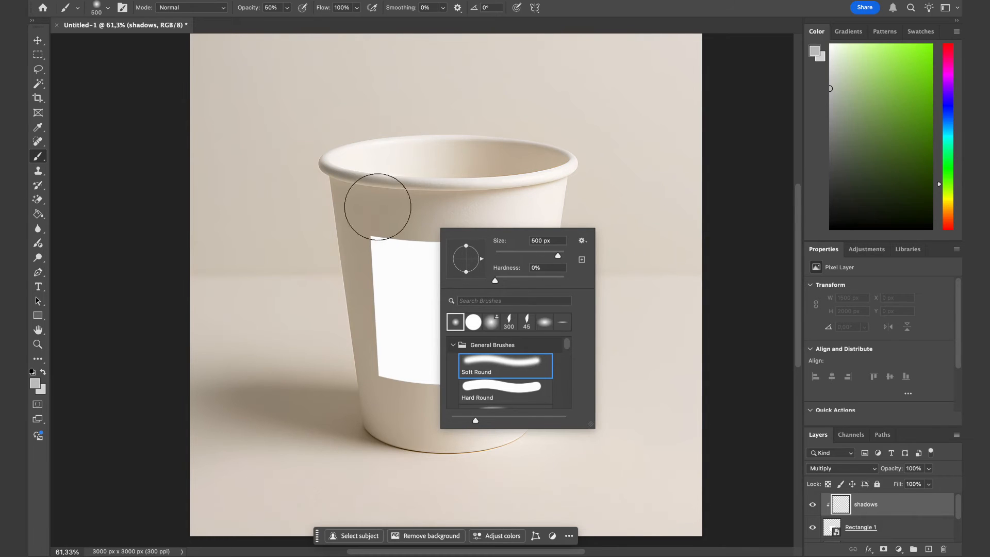
pyautogui.click(246, 9)
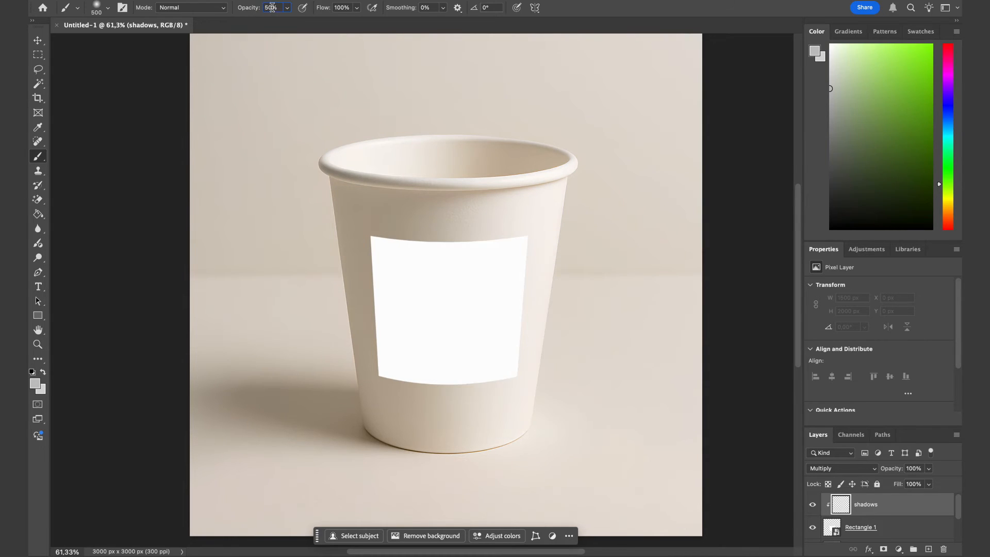
pyautogui.moveTo(272, 7); pyautogui.dragTo(259, 16)
# Try painting soft shadow strokes along the label's left side with an enlarged brush, undoing each stroke.
pyautogui.press(']')
pyautogui.moveTo(375, 209); pyautogui.dragTo(354, 420)
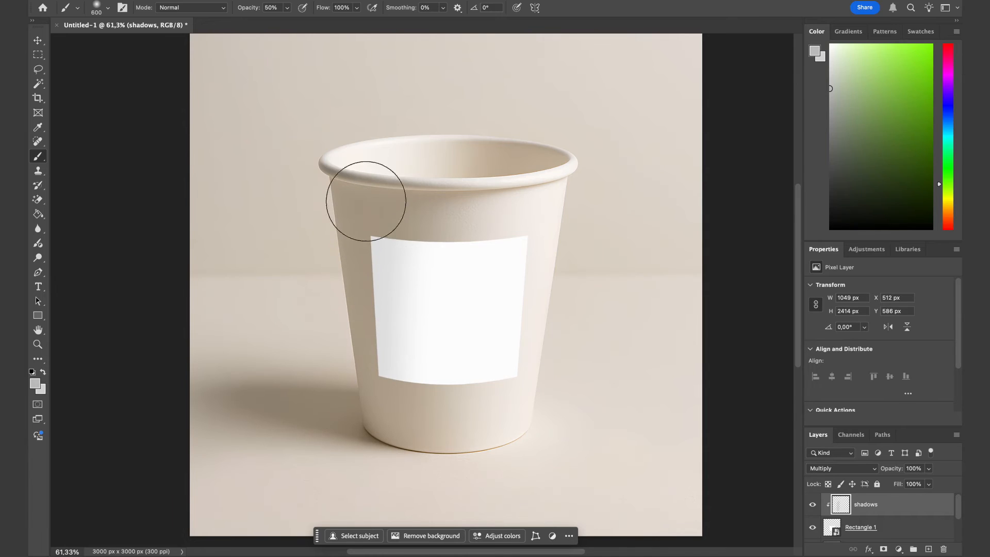
pyautogui.hotkey('ctrl', 'z')
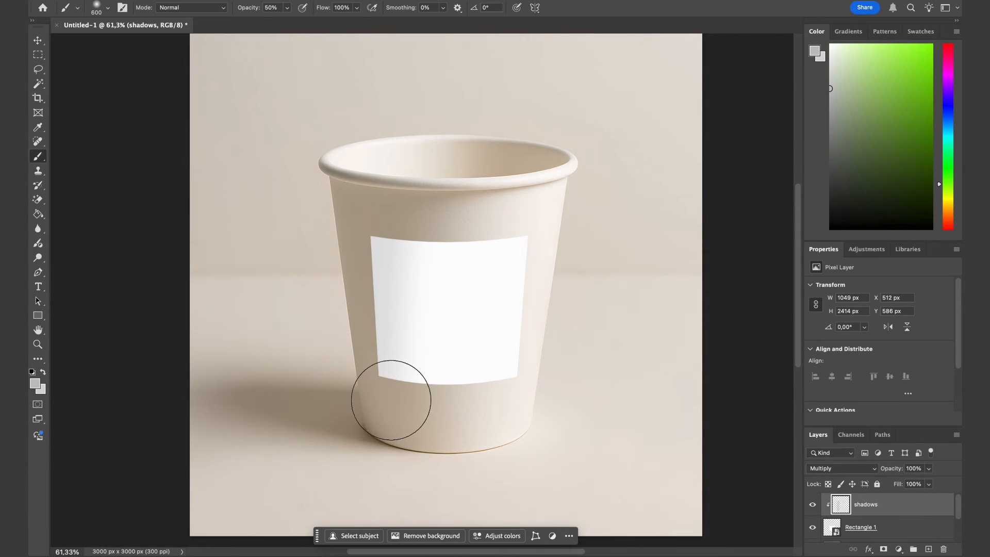
pyautogui.press(']')
pyautogui.press(']')
pyautogui.moveTo(391, 378)
pyautogui.mouseDown()
pyautogui.moveTo(394, 292)
pyautogui.moveTo(386, 230)
pyautogui.moveTo(367, 202)
pyautogui.moveTo(352, 426)
pyautogui.moveTo(361, 465)
pyautogui.moveTo(372, 412)
pyautogui.moveTo(369, 476)
pyautogui.mouseUp()
pyautogui.hotkey('ctrl', 'z')
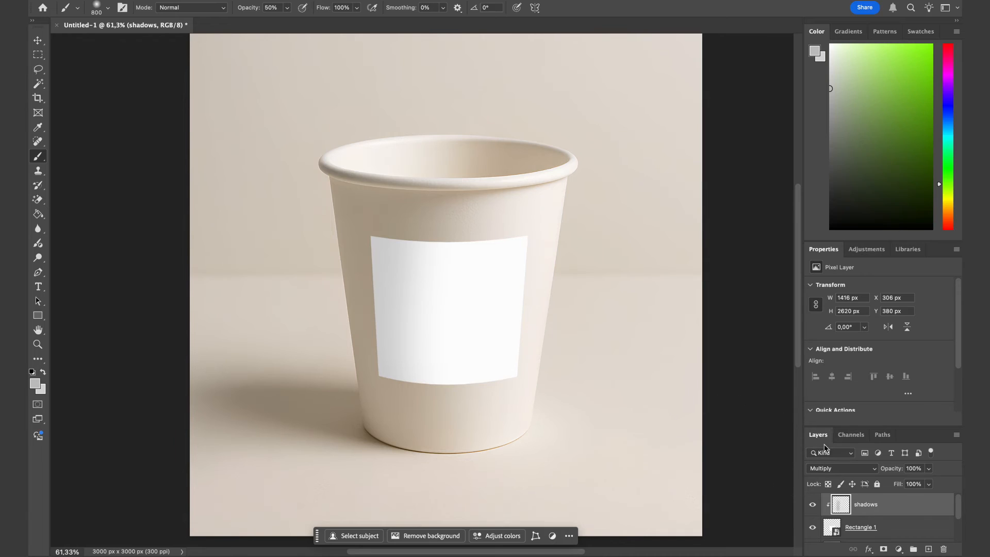
# Open the Rectangle 1 smart object's contents for editing.
pyautogui.click(860, 527)
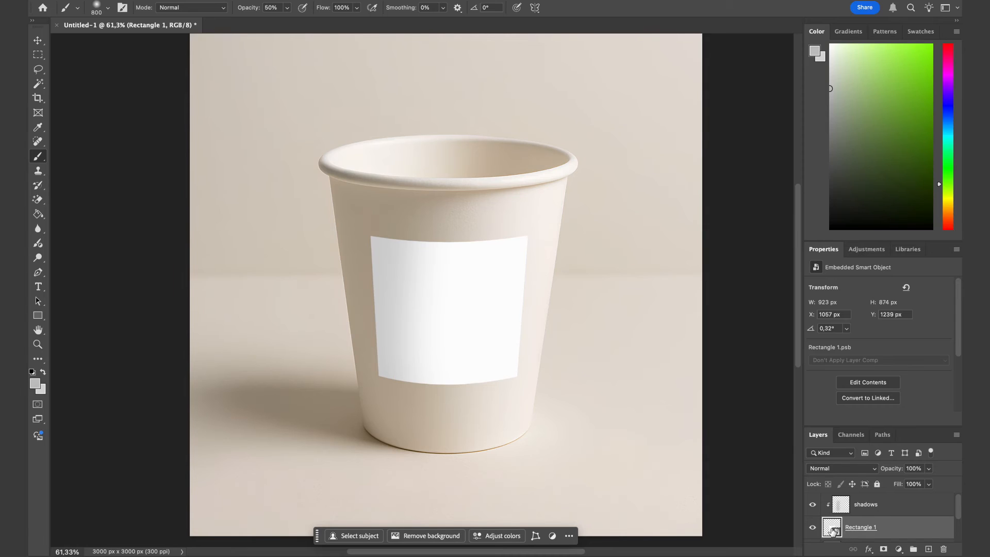
pyautogui.scroll(-1, 831, 529)
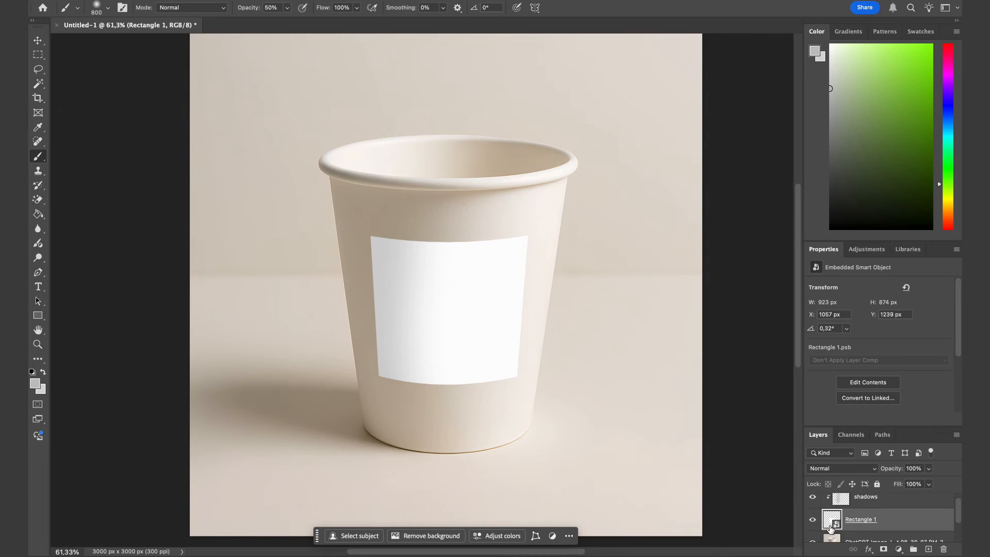
pyautogui.doubleClick(830, 521)
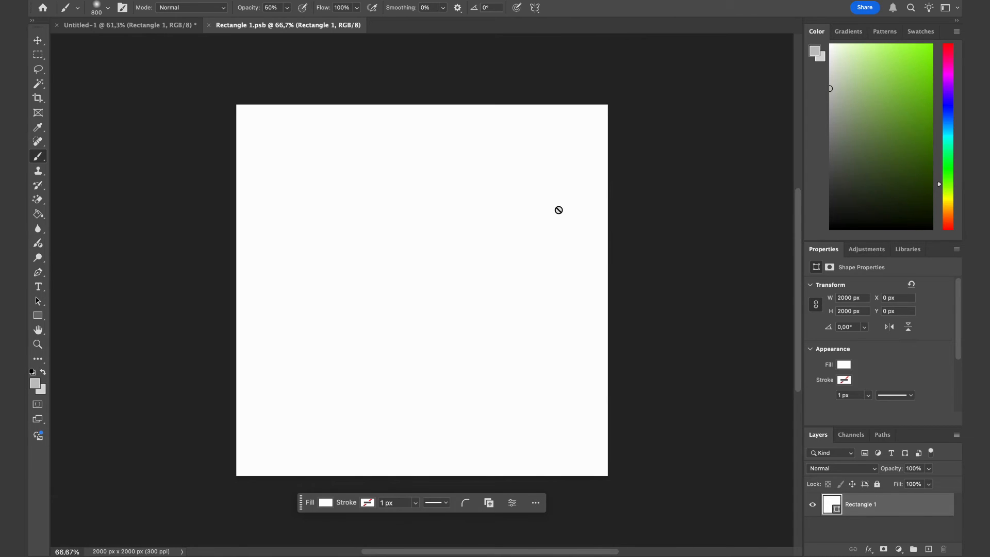
# Place all four logo images from the design for mockup folder into the smart object.
pyautogui.click(256, 538)
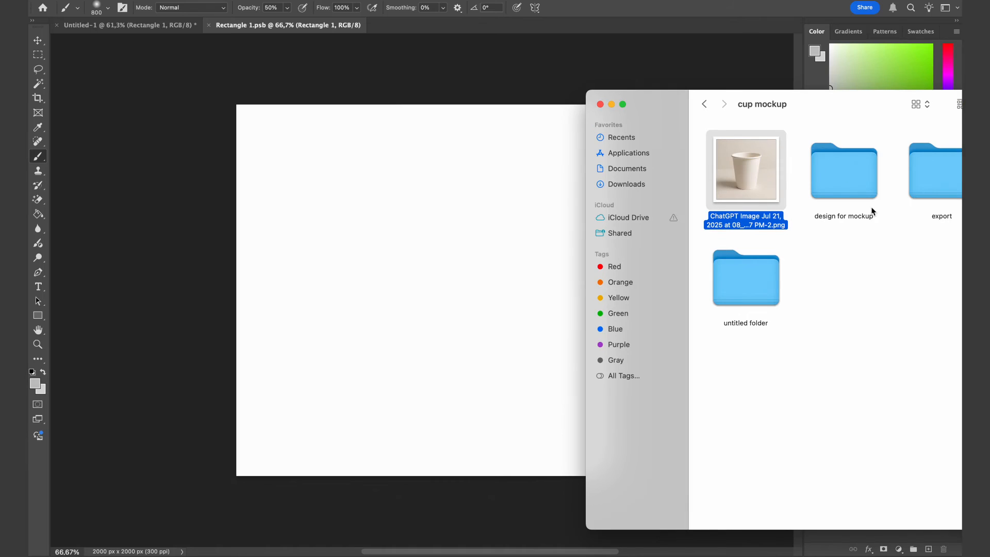
pyautogui.doubleClick(839, 195)
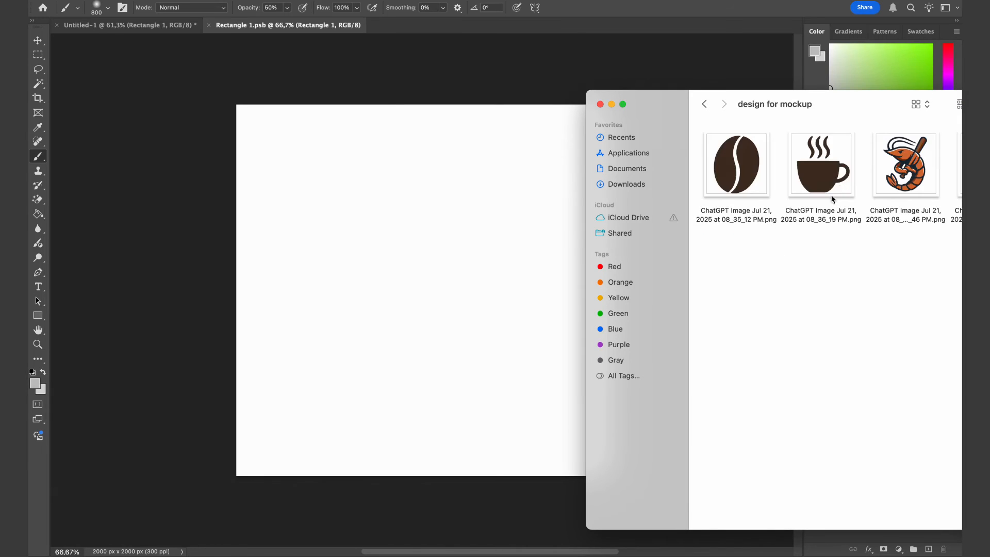
pyautogui.moveTo(864, 110); pyautogui.dragTo(744, 108)
pyautogui.moveTo(595, 293); pyautogui.dragTo(902, 121)
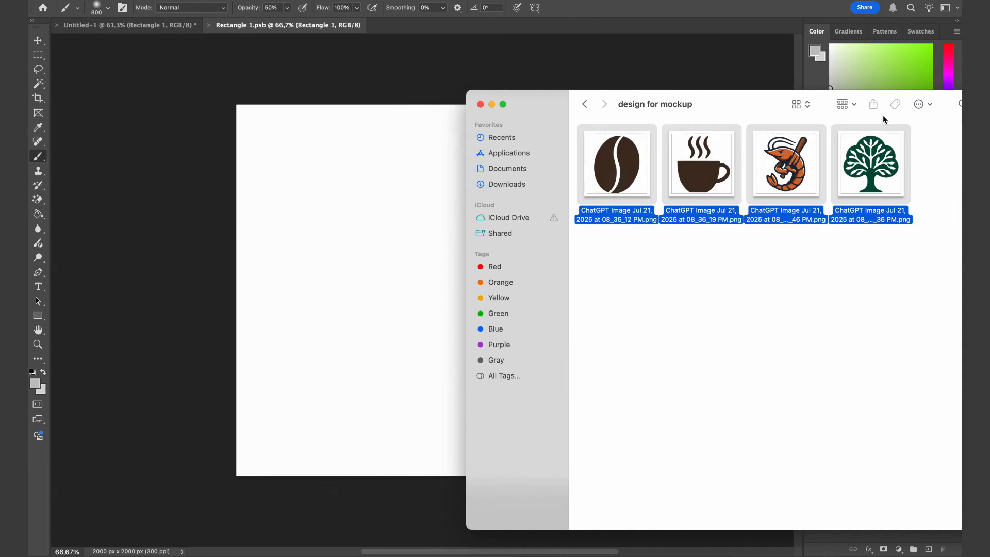
pyautogui.moveTo(877, 160); pyautogui.dragTo(658, 200)
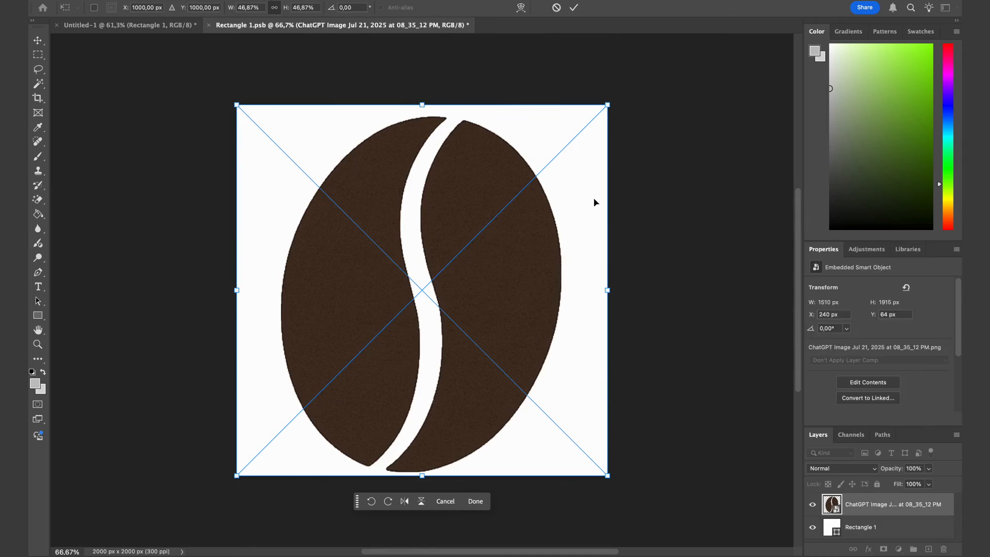
pyautogui.press('Return')
pyautogui.press('Return')
pyautogui.press('Return')
pyautogui.press('Return')
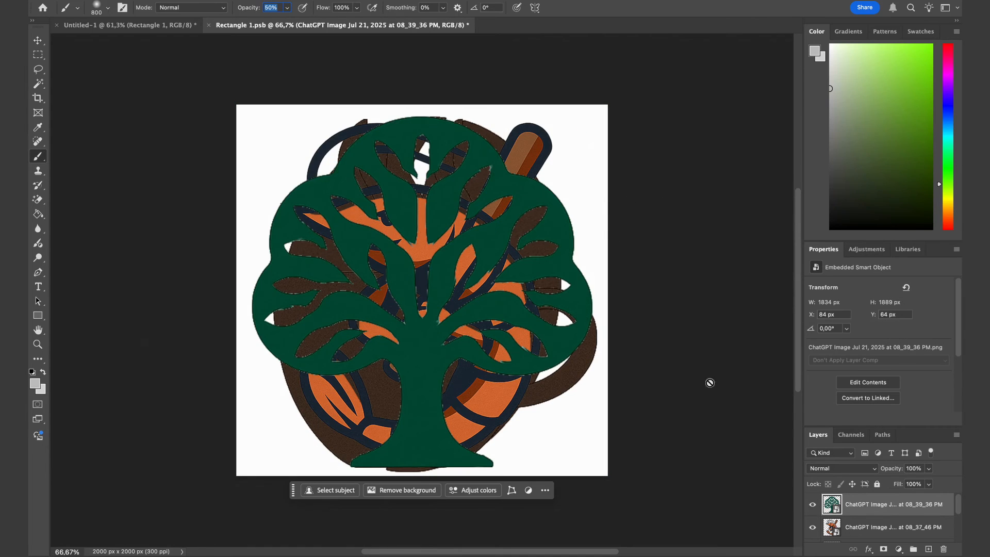
# Hide every layer except the tree logo, then save and close the smart object.
pyautogui.moveTo(820, 530)
pyautogui.mouseDown()
pyautogui.moveTo(816, 507)
pyautogui.moveTo(815, 542)
pyautogui.moveTo(814, 515)
pyautogui.mouseUp()
pyautogui.hotkey('ctrl', 's')
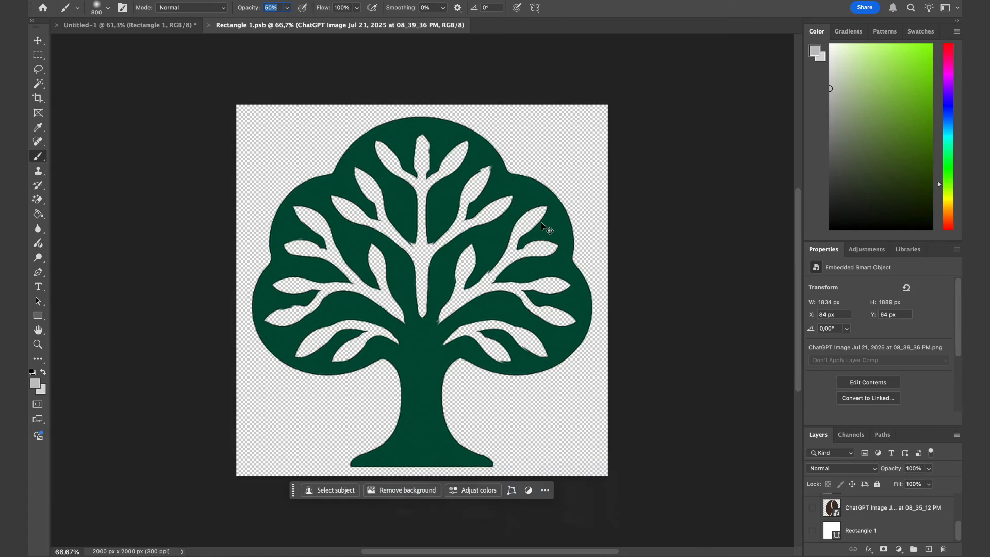
pyautogui.hotkey('ctrl', 'w')
pyautogui.press('z')
pyautogui.moveTo(518, 247); pyautogui.dragTo(515, 223)
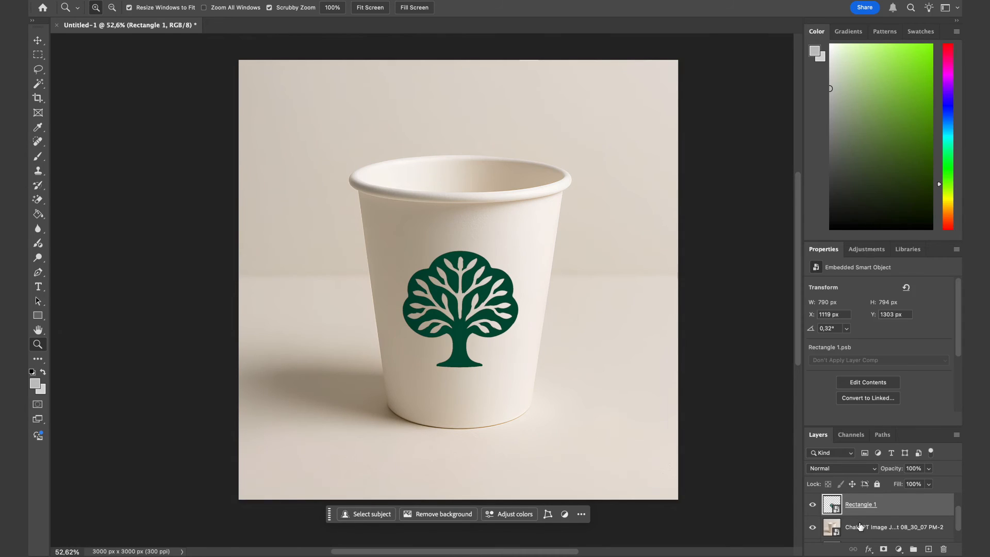
pyautogui.doubleClick(862, 503)
pyautogui.write('@design')
pyautogui.press('Return')
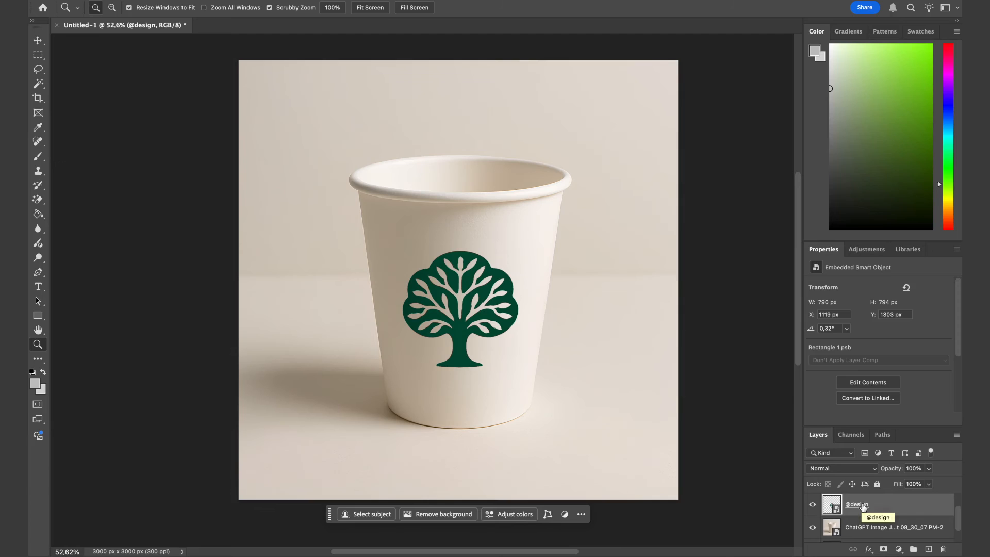
pyautogui.scroll(-2, 896, 529)
pyautogui.scroll(5, 891, 519)
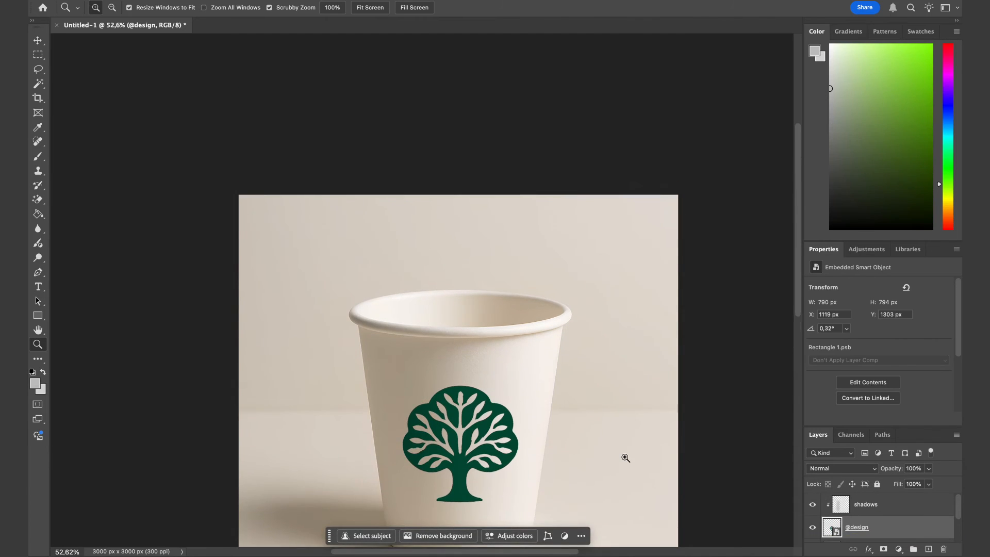
pyautogui.scroll(-5, 624, 458)
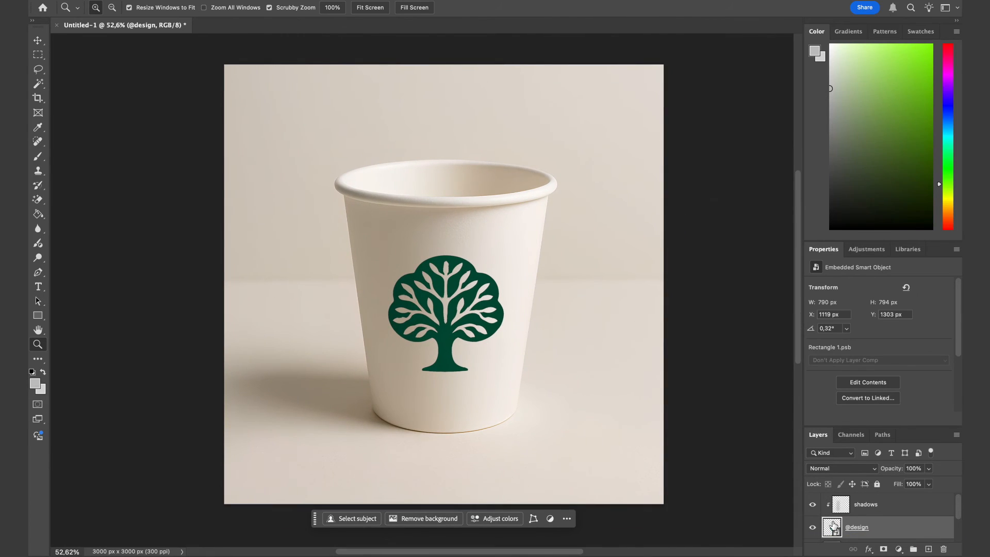
pyautogui.doubleClick(833, 526)
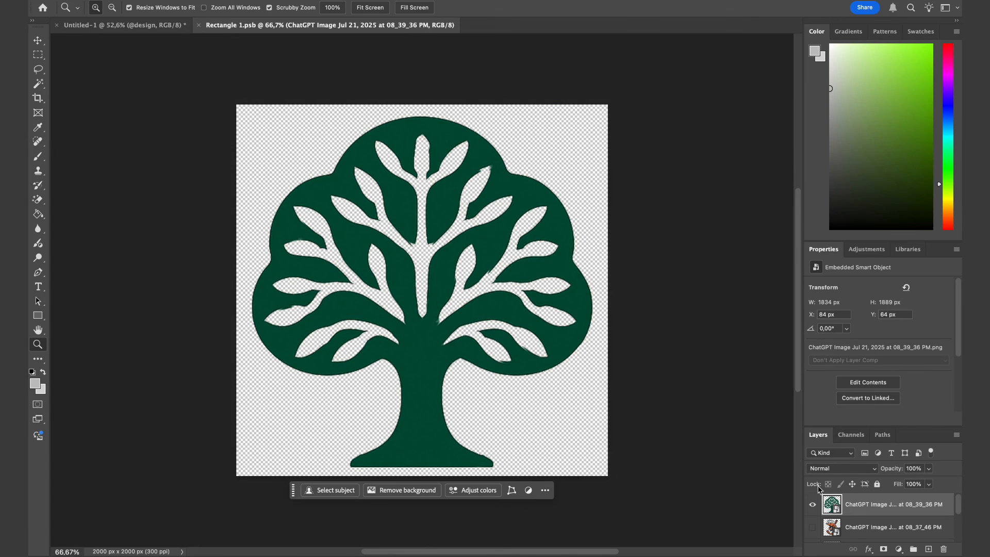
pyautogui.click(812, 504)
pyautogui.click(813, 504)
pyautogui.click(812, 504)
pyautogui.click(813, 527)
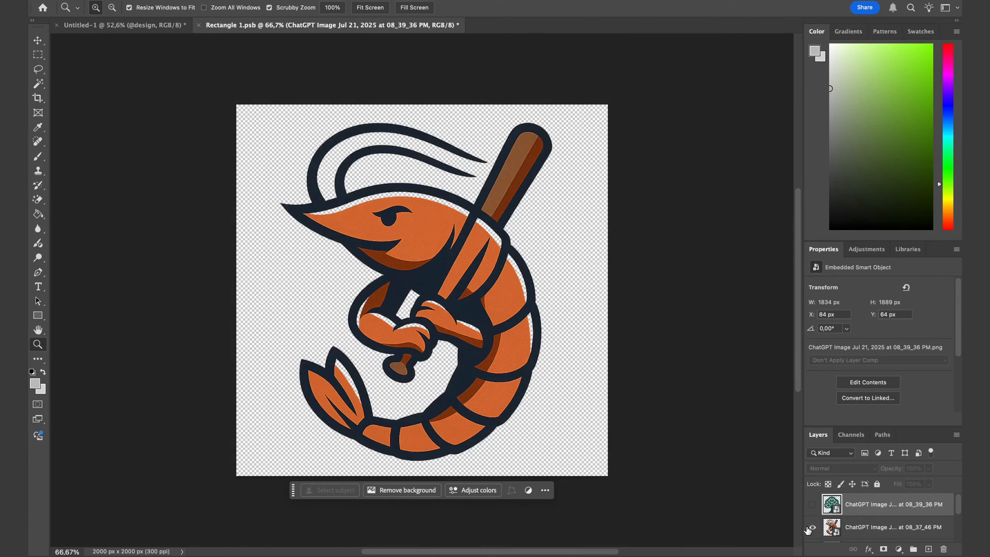
pyautogui.hotkey('ctrl', 's')
pyautogui.hotkey('ctrl', 's')
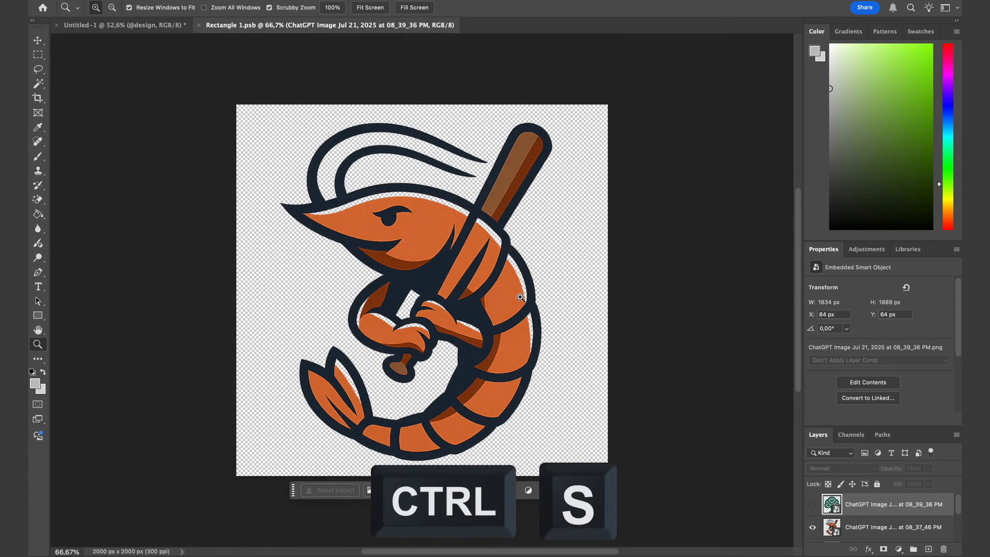
pyautogui.hotkey('ctrl', 'w')
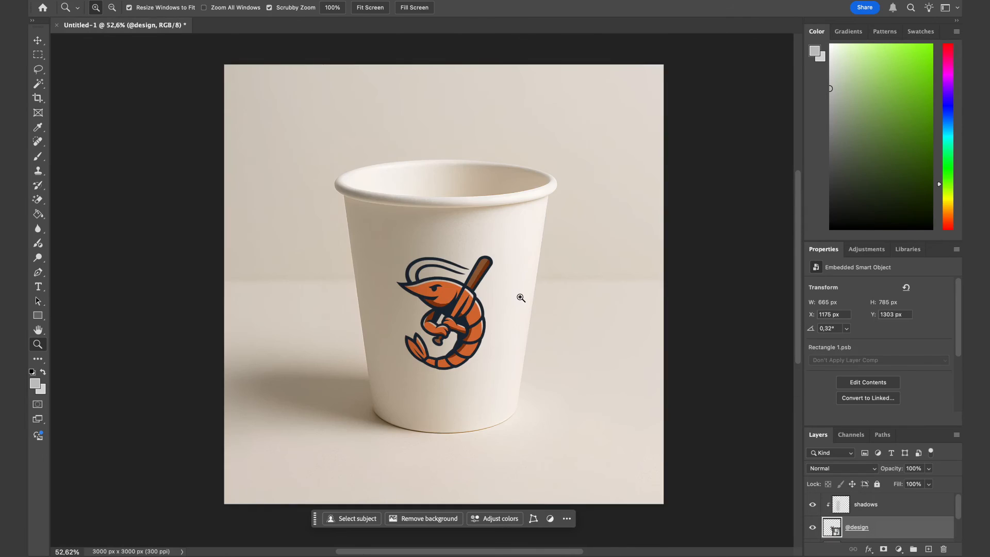
# Save the document as mockup.psd in the cup mockup's mockup folder, replacing the existing file.
pyautogui.scroll(-2, 493, 338)
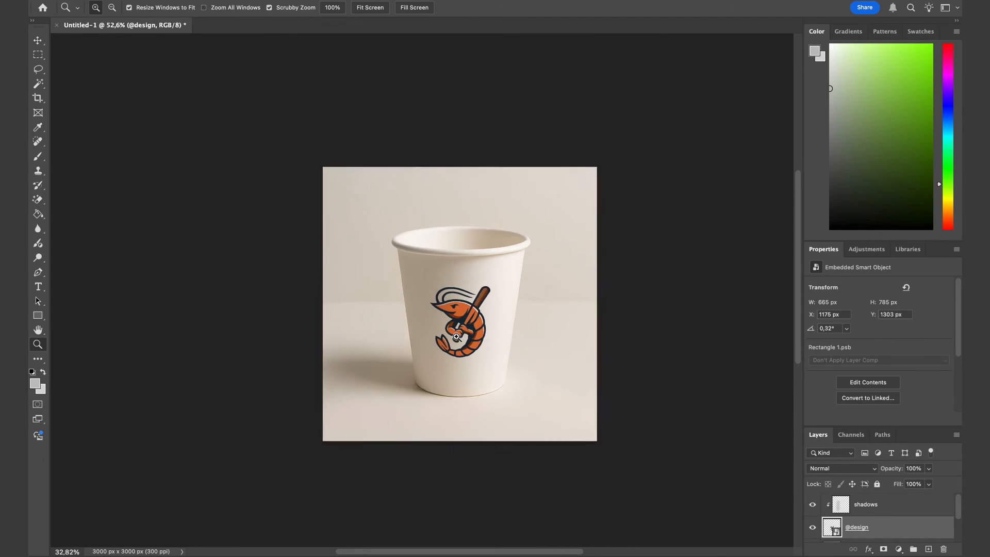
pyautogui.scroll(4, 487, 338)
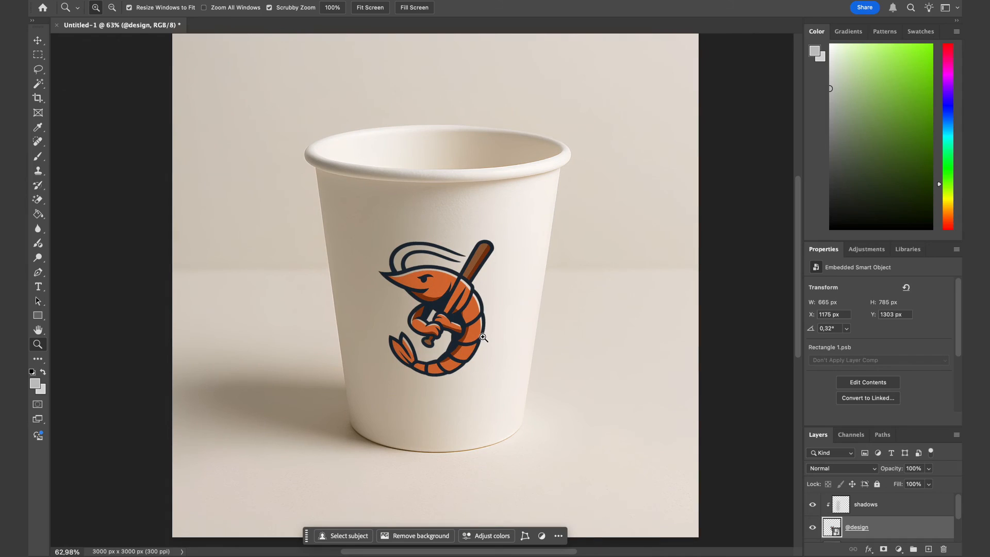
pyautogui.scroll(-3, 483, 337)
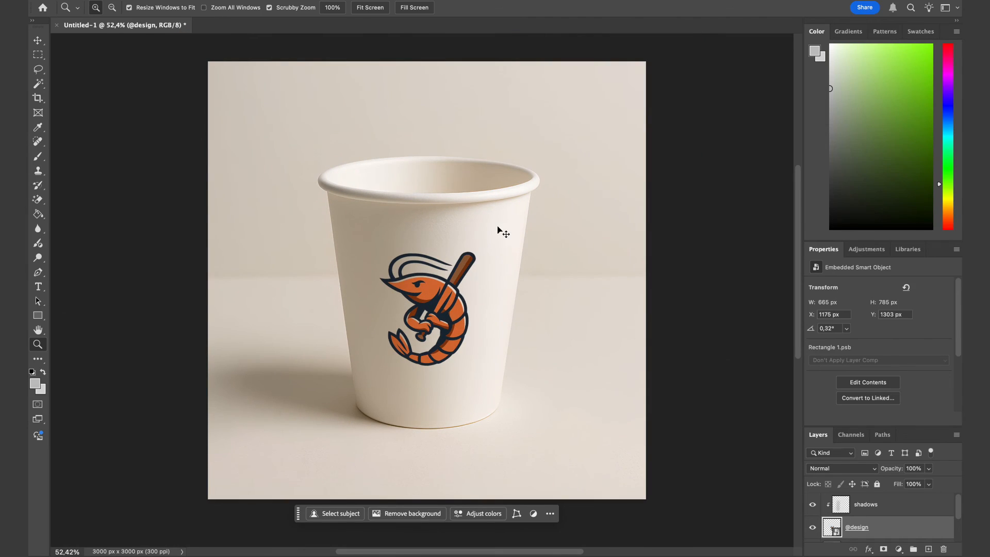
pyautogui.press('super+s')
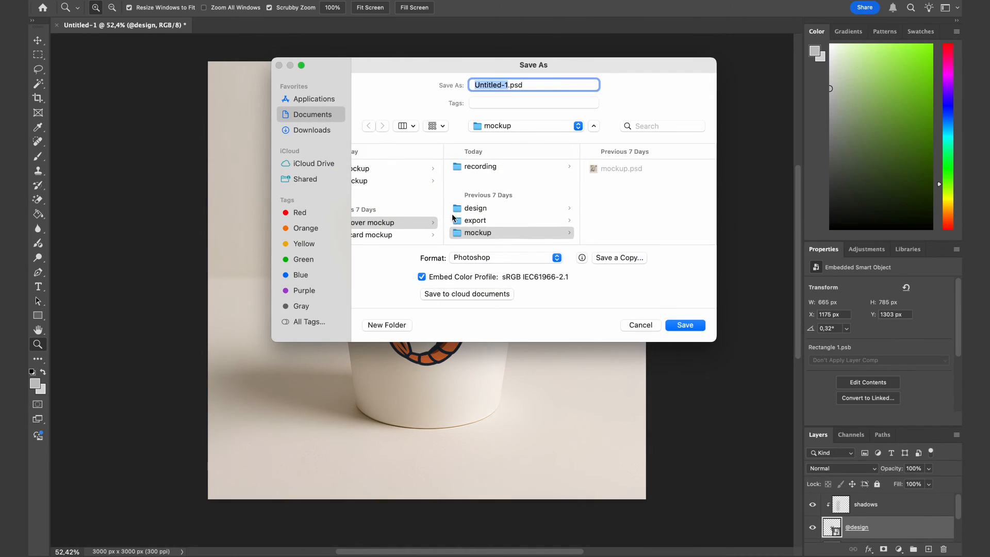
pyautogui.hscroll(-3, 490, 209)
pyautogui.click(397, 170)
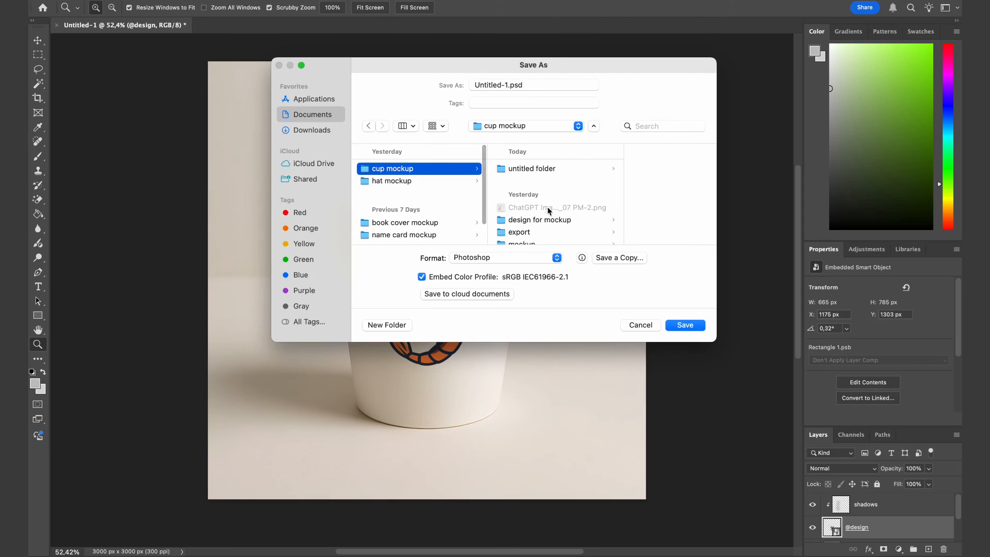
pyautogui.scroll(-1, 557, 195)
pyautogui.click(536, 233)
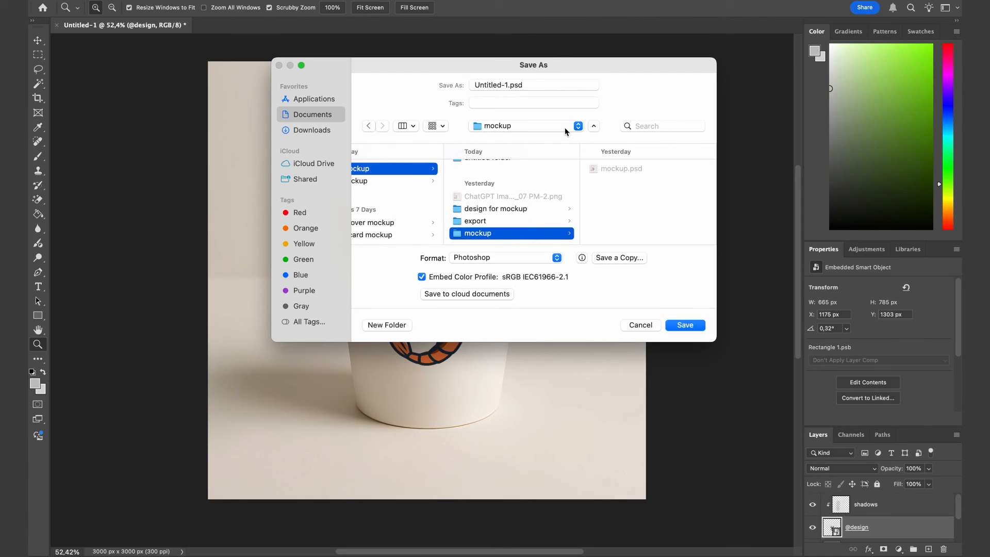
pyautogui.tripleClick(544, 85)
pyautogui.write('mockup')
pyautogui.press('Return')
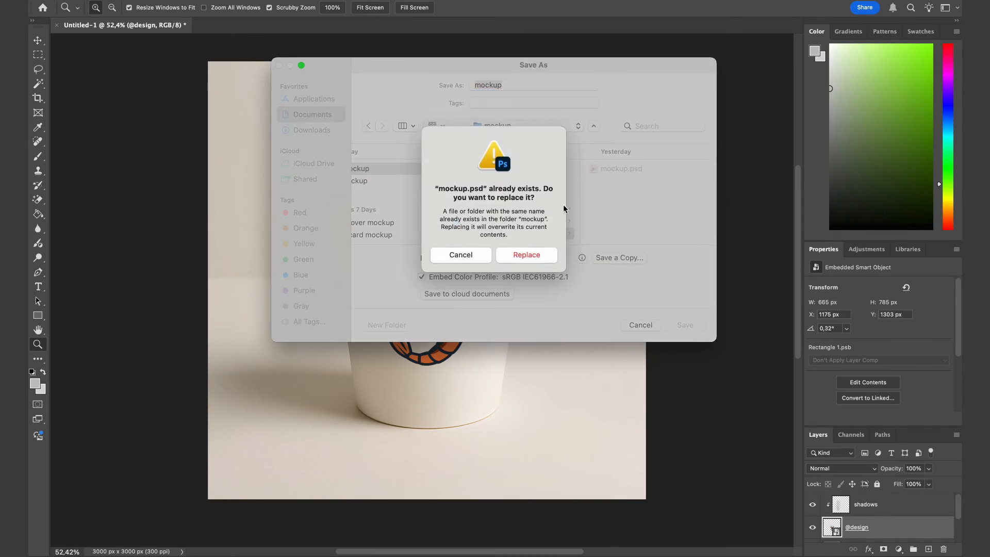
pyautogui.click(541, 256)
pyautogui.click(624, 240)
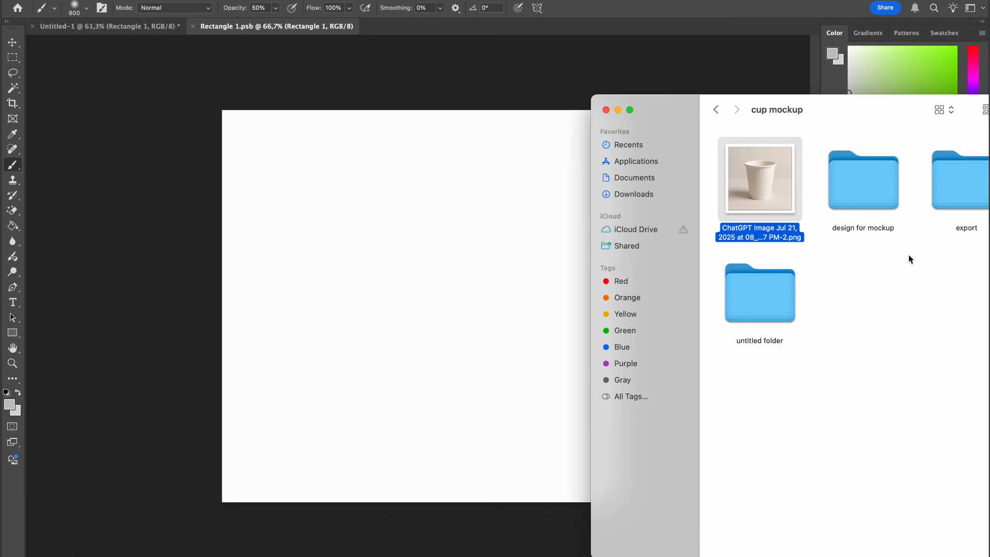
# Browse the generated cup mockup images in the Exports folder.
pyautogui.doubleClick(861, 200)
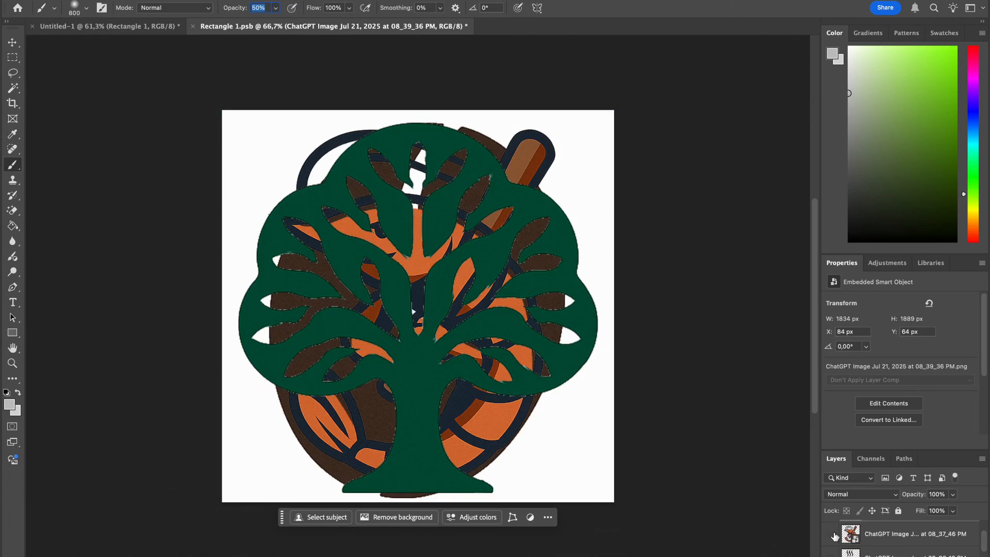
pyautogui.click(835, 536)
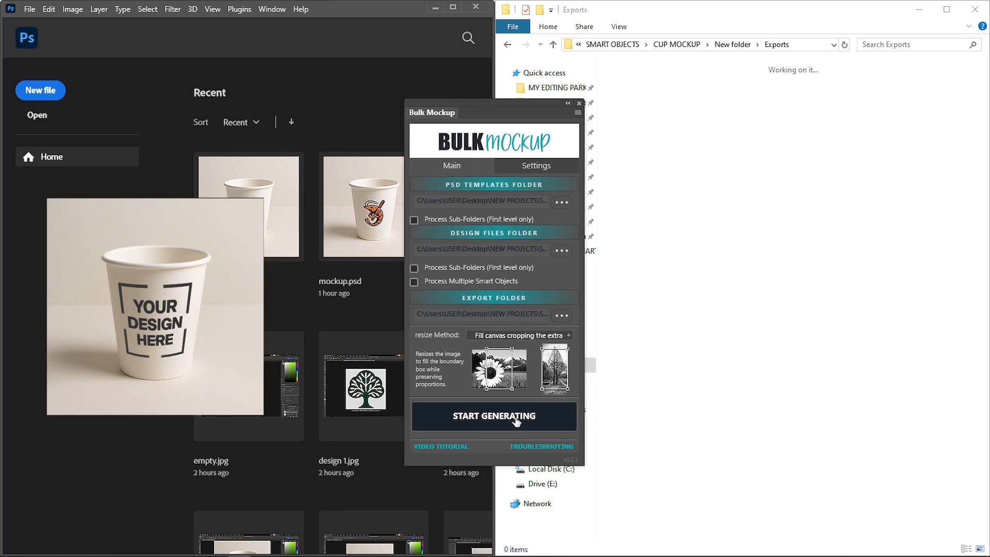
pyautogui.click(516, 422)
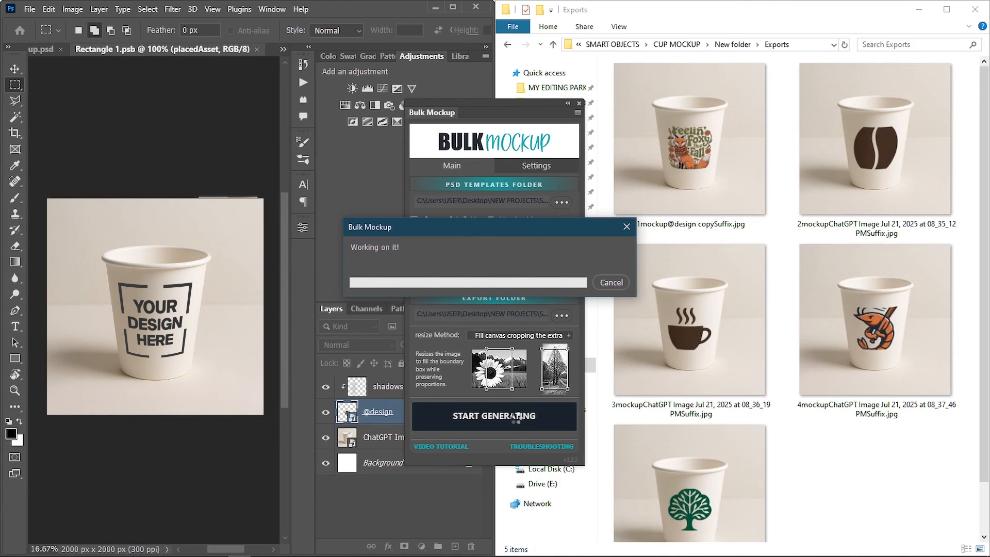
pyautogui.moveTo(984, 361); pyautogui.dragTo(984, 415)
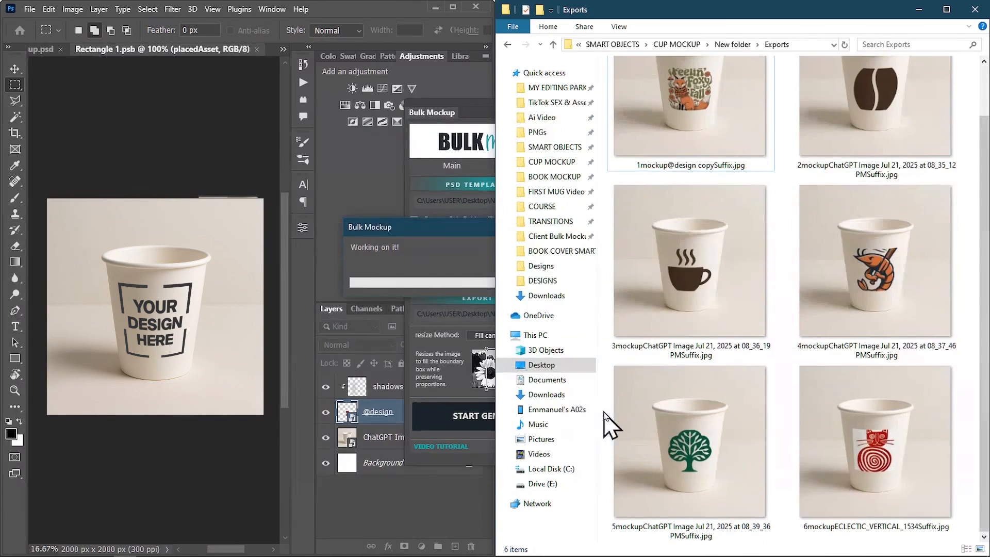